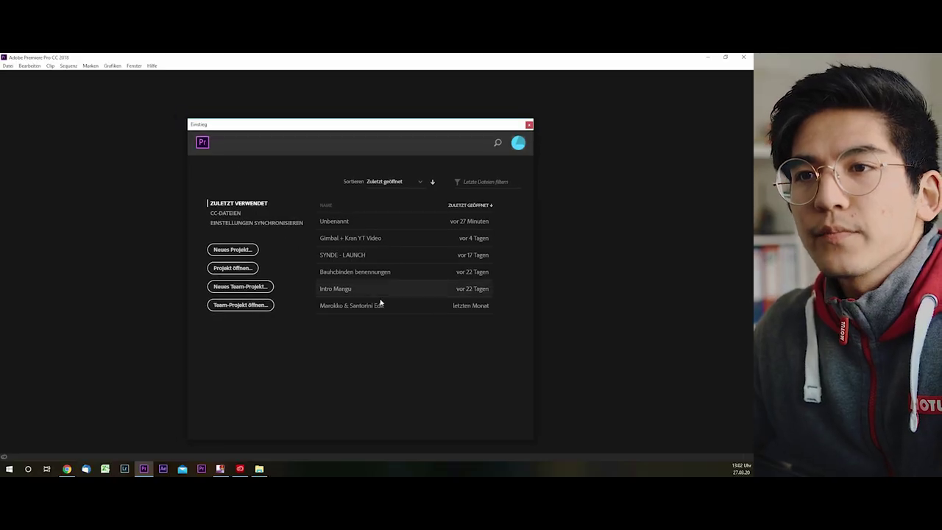
Create the 'Premiere Pro Basics' project with Mercury Playback Engine GPU (CUDA) rendering, reviewing scratch disk and import settings.
{"action": "left_click", "coordinate": [255, 250]}
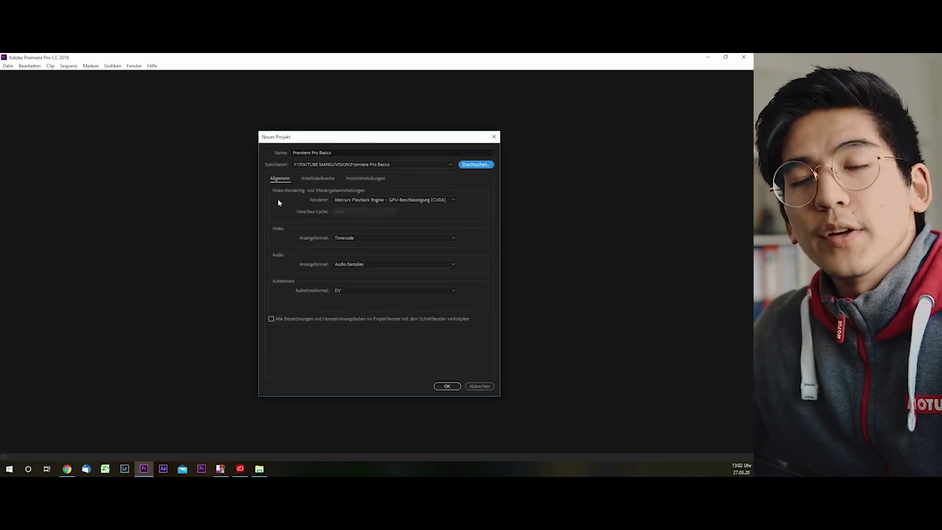
{"action": "left_click", "coordinate": [361, 200]}
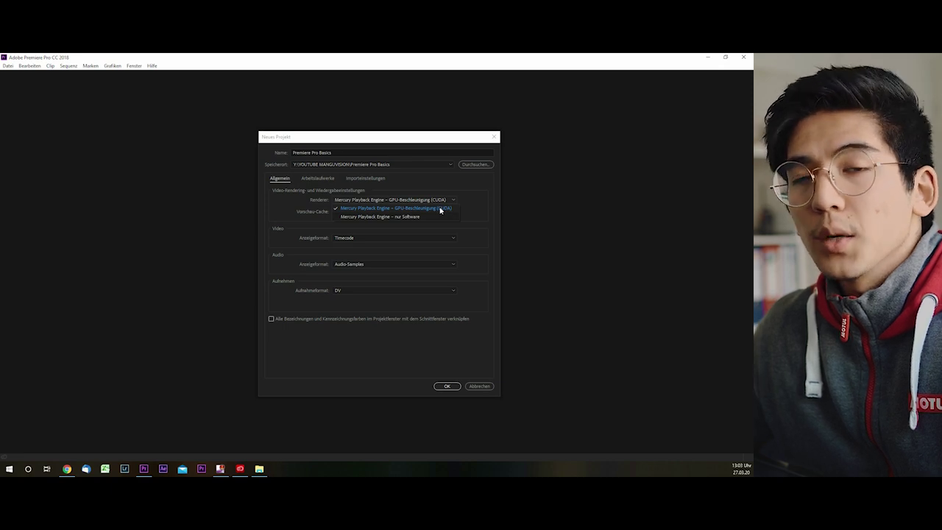
{"action": "left_click", "coordinate": [440, 209]}
{"action": "left_click", "coordinate": [317, 178]}
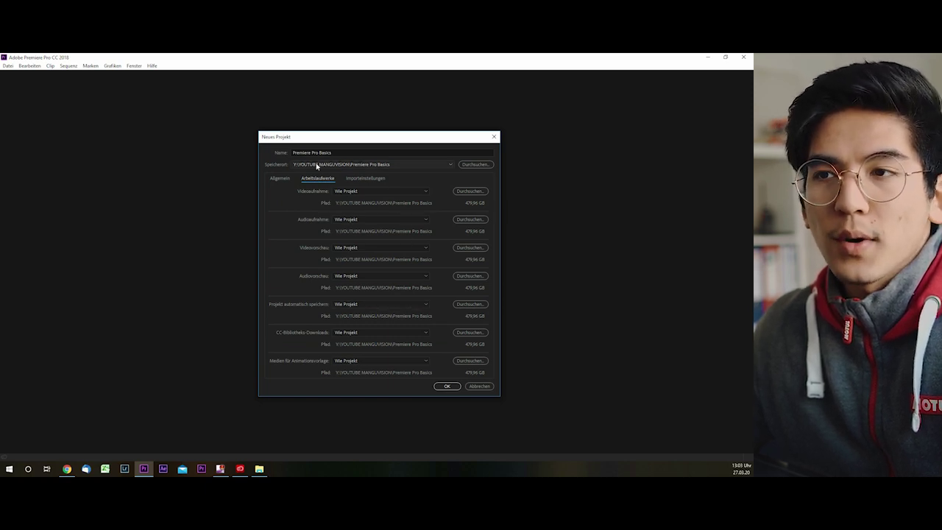
{"action": "left_click", "coordinate": [366, 178]}
{"action": "left_click", "coordinate": [446, 386]}
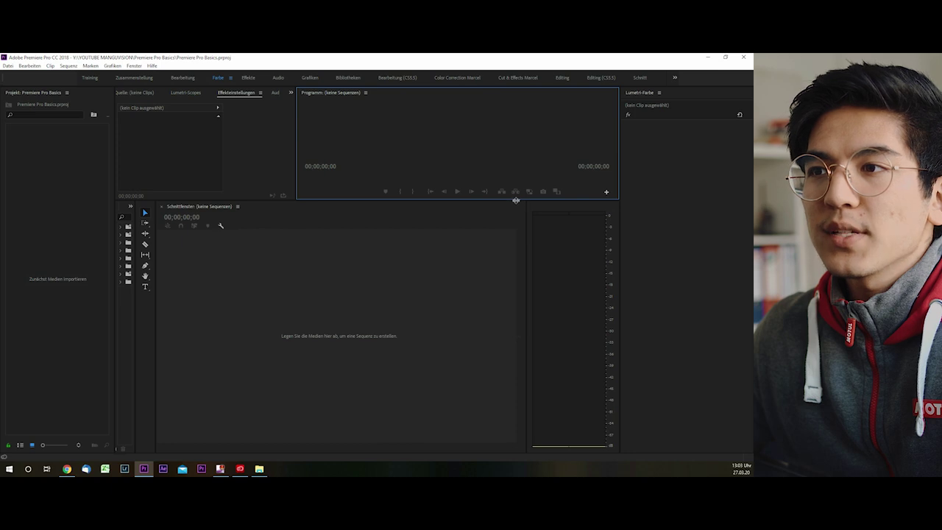
Make the Program monitor taller and wider, and widen the Project and Effect Controls panels.
{"action": "left_click_drag", "start_coordinate": [515, 200], "coordinate": [482, 318]}
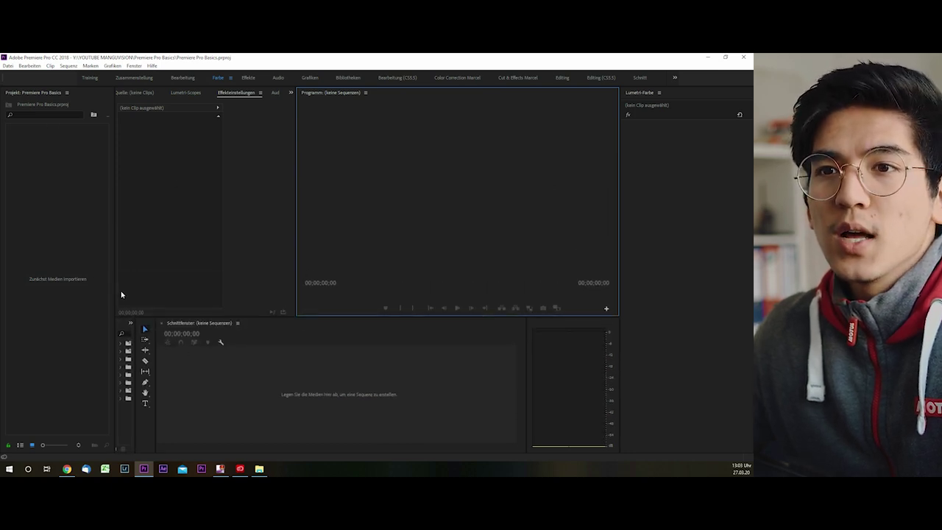
{"action": "left_click_drag", "start_coordinate": [115, 287], "coordinate": [188, 286]}
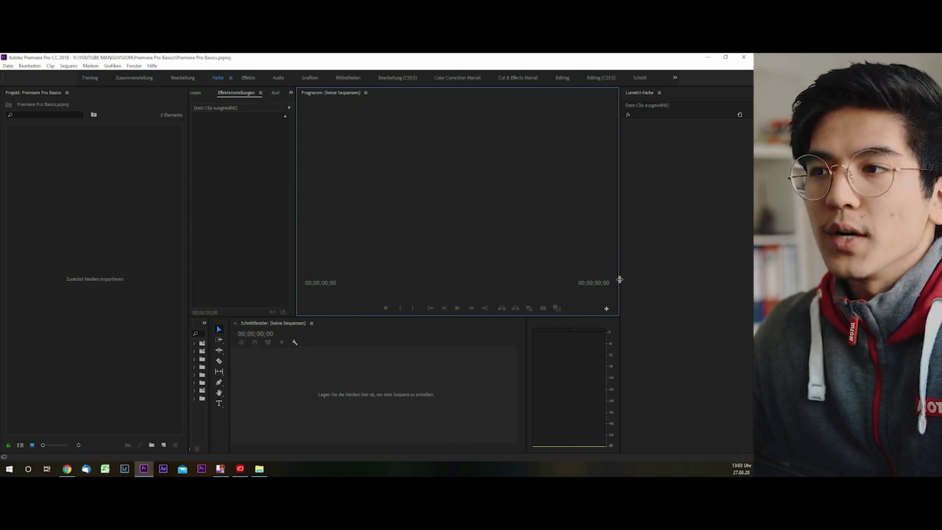
{"action": "left_click_drag", "start_coordinate": [619, 283], "coordinate": [641, 284]}
{"action": "mouse_move", "coordinate": [295, 222]}
{"action": "left_mouse_down"}
{"action": "mouse_move", "coordinate": [481, 218]}
{"action": "mouse_move", "coordinate": [425, 217]}
{"action": "left_mouse_up"}
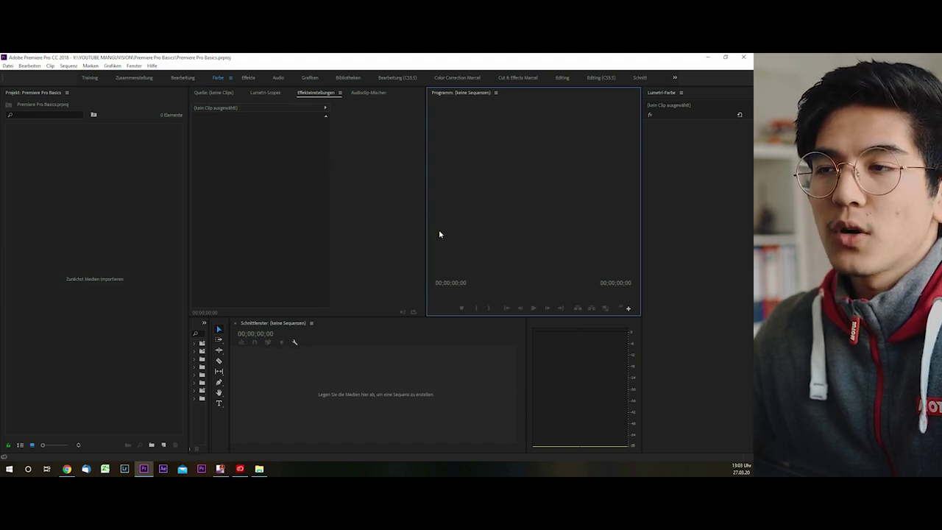
{"action": "left_click", "coordinate": [90, 314]}
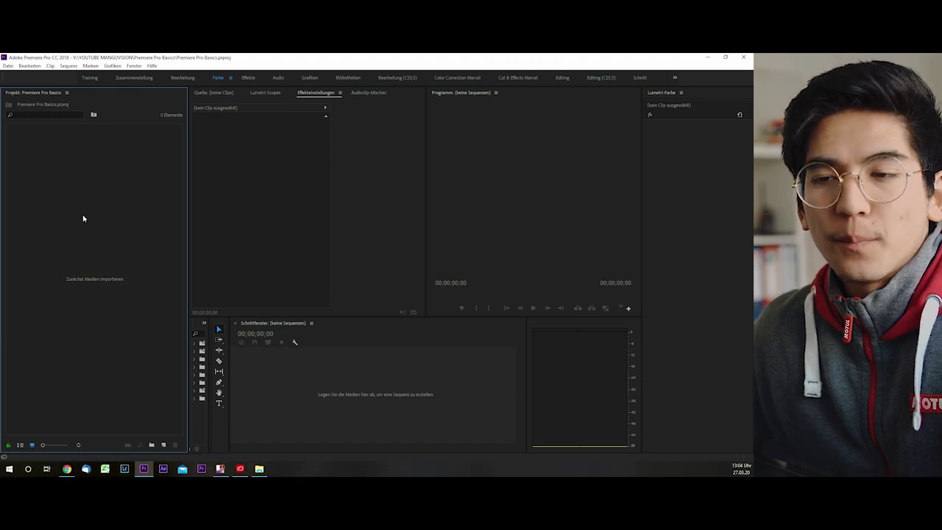
Open the FOOTAGE folder in File Explorer to show its camera card folders.
{"action": "left_click", "coordinate": [259, 469]}
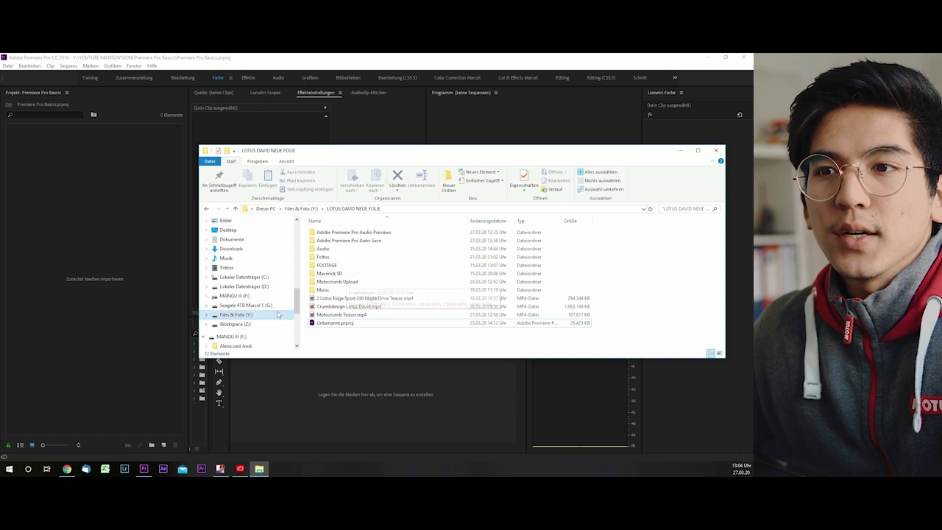
{"action": "left_click", "coordinate": [346, 306]}
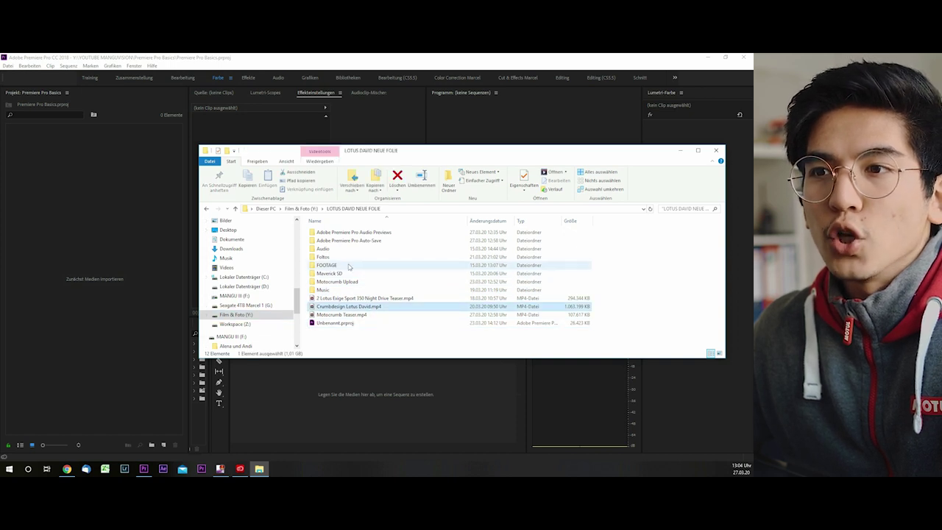
{"action": "double_click", "coordinate": [327, 265]}
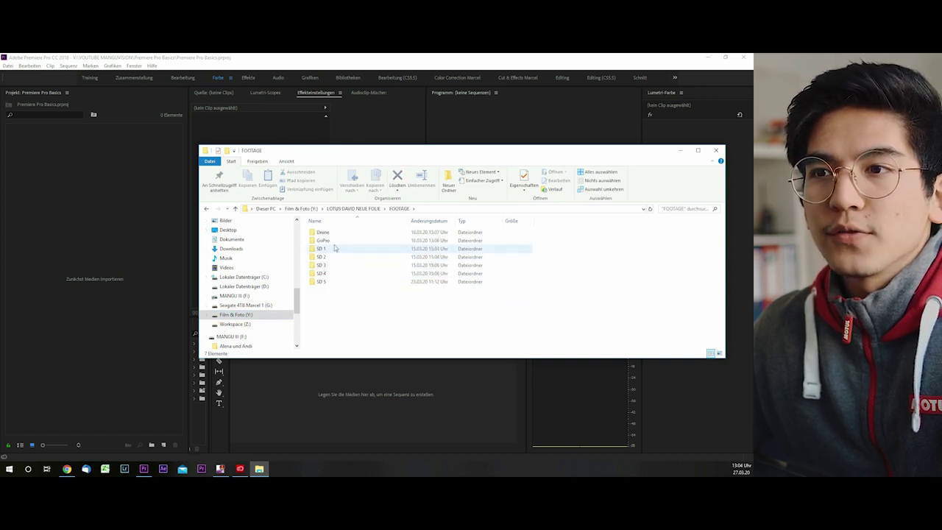
{"action": "right_click", "coordinate": [87, 216]}
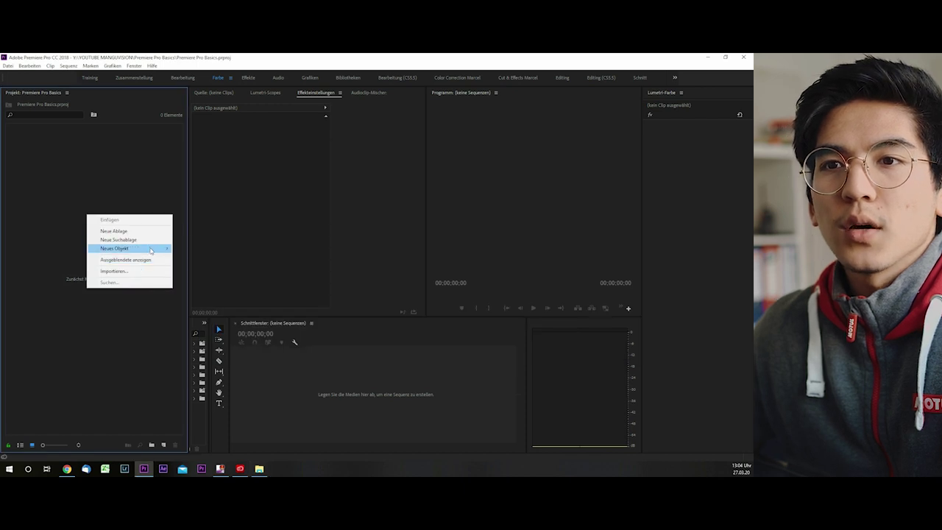
{"action": "right_click", "coordinate": [71, 209]}
{"action": "left_click", "coordinate": [61, 191]}
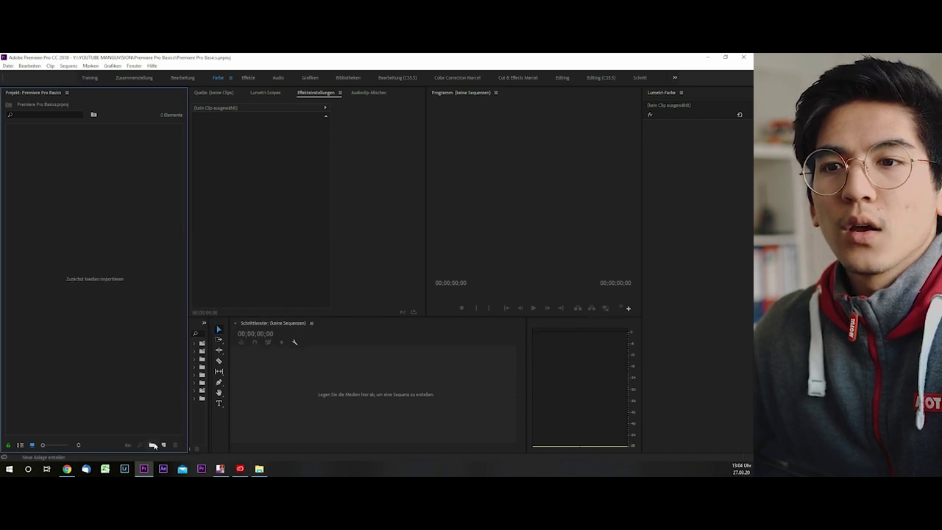
Create a bin named 'Footage', open it, and drag the SD 2 folder into it.
{"action": "left_click", "coordinate": [153, 445]}
{"action": "type", "text": "Foota"}
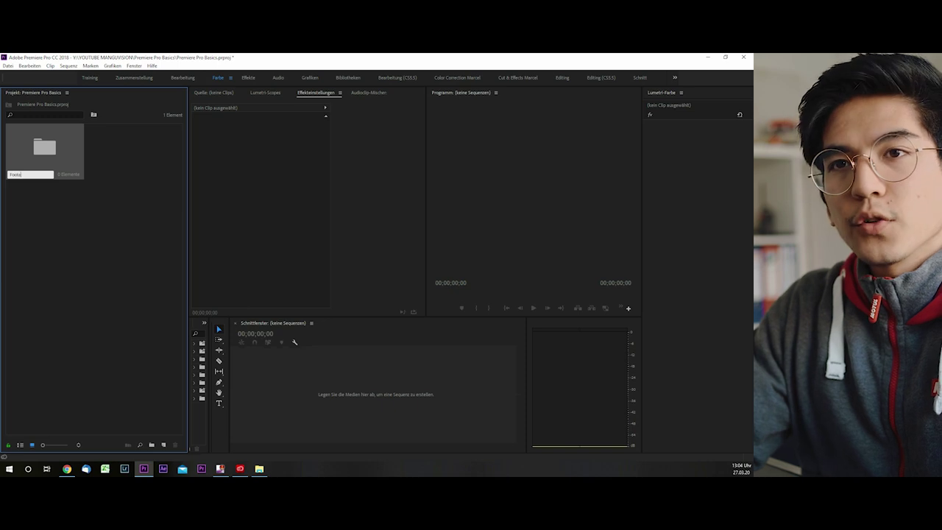
{"action": "type", "text": "ge"}
{"action": "key", "text": "Return"}
{"action": "double_click", "coordinate": [44, 147]}
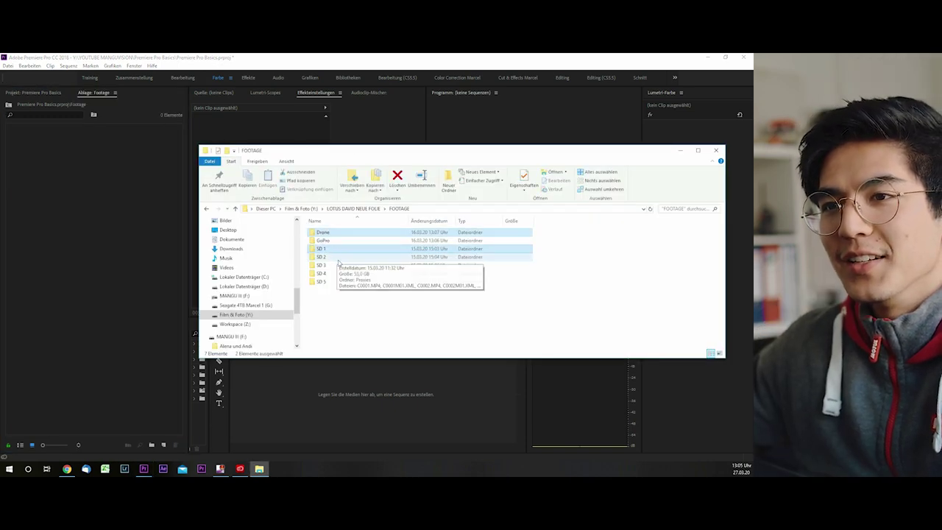
{"action": "left_click", "coordinate": [340, 258]}
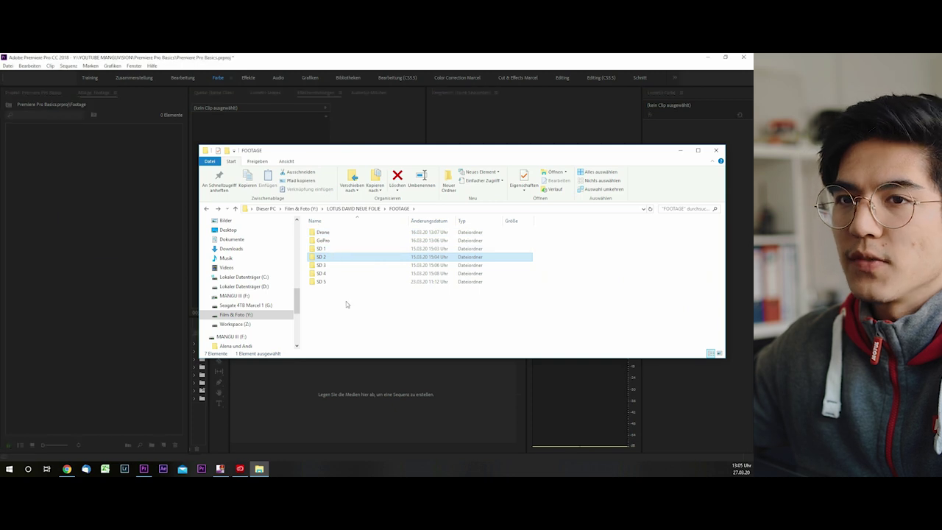
{"action": "left_click", "coordinate": [680, 153]}
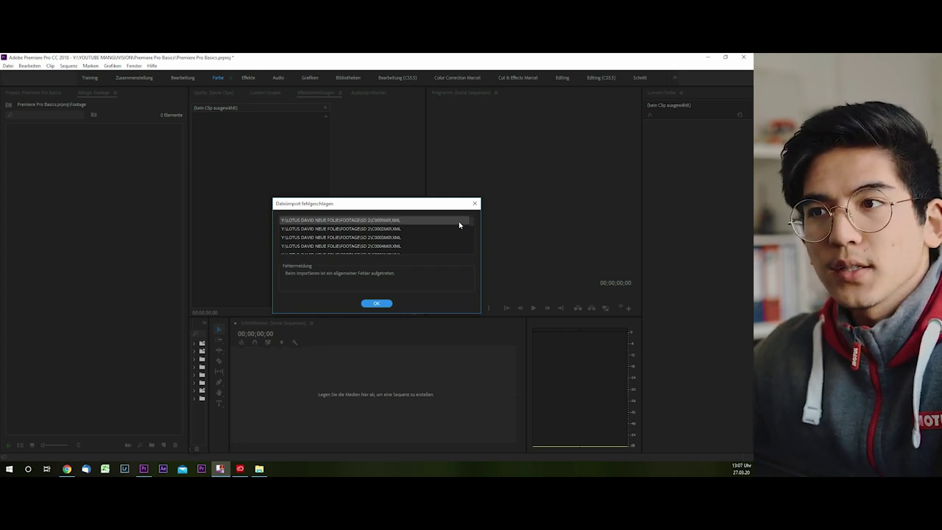
Dismiss the failed-import notice about SD 2 XML files and open the SD 2 bin.
{"action": "left_click_drag", "start_coordinate": [472, 223], "coordinate": [468, 262]}
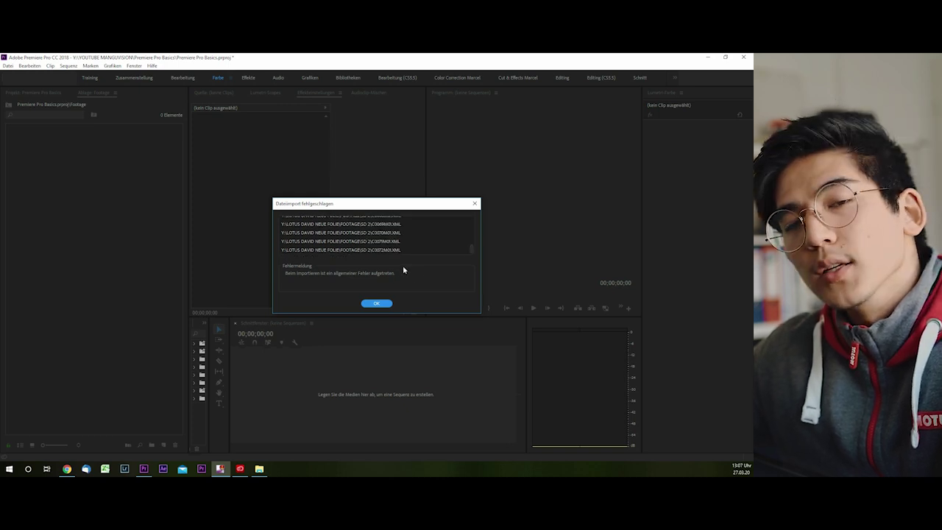
{"action": "left_click", "coordinate": [384, 302]}
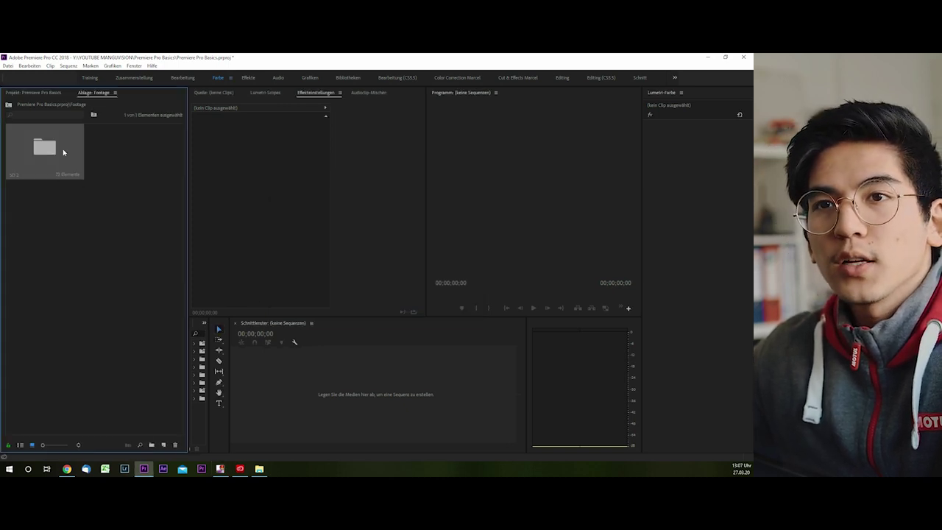
{"action": "double_click", "coordinate": [64, 152]}
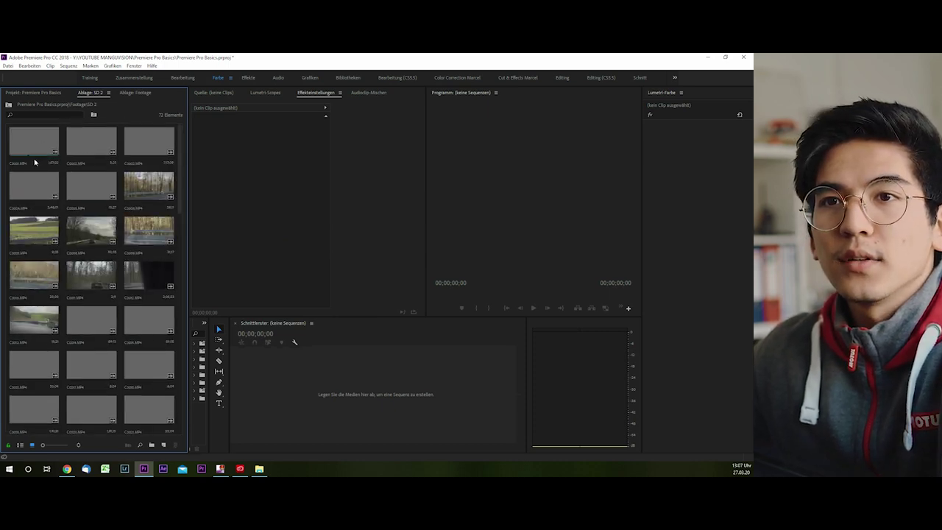
View the SD 2 clips as a list, inspect their context menu, then return to the project root.
{"action": "key", "text": "ctrl+Page_Up"}
{"action": "scroll", "coordinate": [67, 243], "scroll_direction": "down", "scroll_amount": 2}
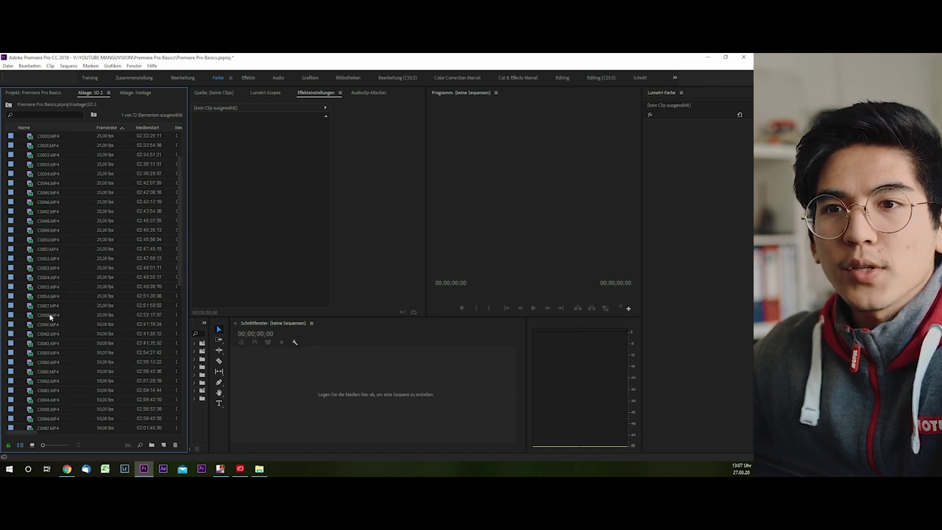
{"action": "left_click", "coordinate": [50, 315], "text": "shift"}
{"action": "right_click", "coordinate": [48, 315]}
{"action": "mouse_move", "coordinate": [121, 258]}
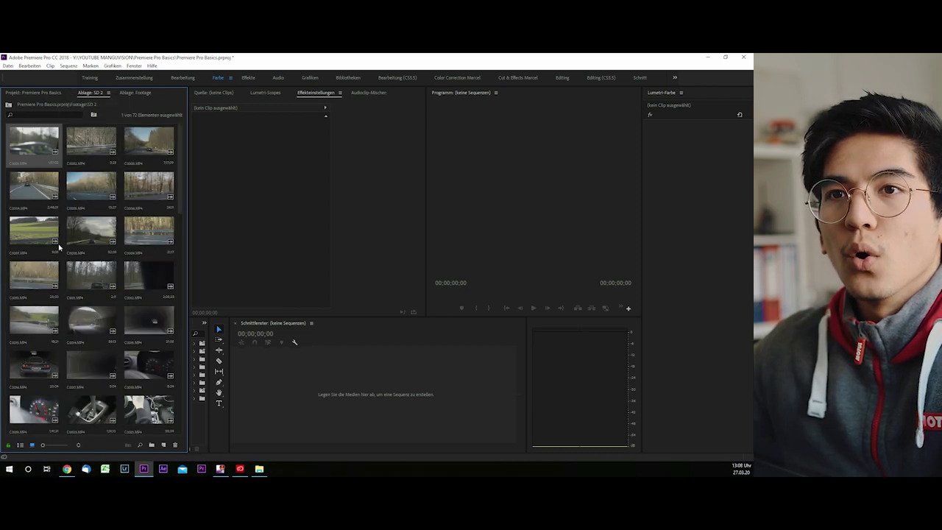
{"action": "left_click", "coordinate": [44, 93]}
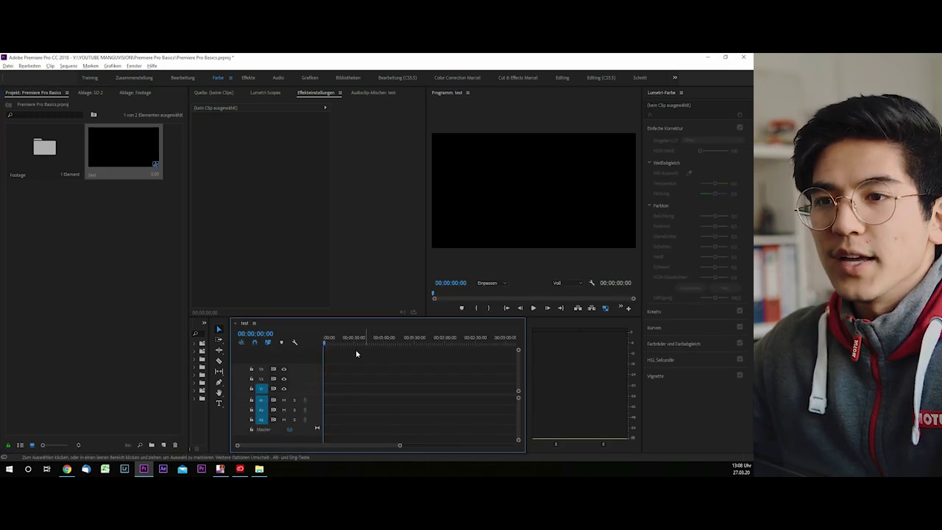
Widen the Effects panel, the timeline and the Program monitor.
{"action": "left_click_drag", "start_coordinate": [210, 351], "coordinate": [282, 350]}
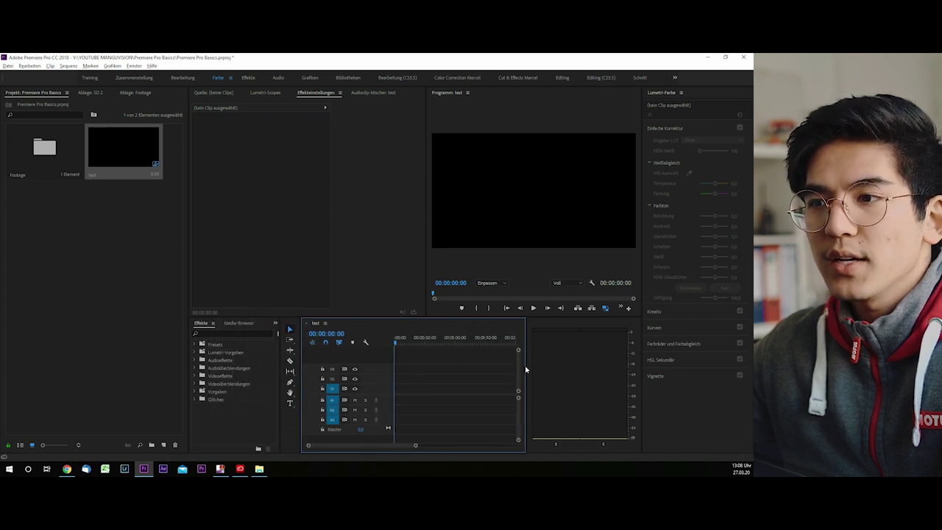
{"action": "left_click_drag", "start_coordinate": [526, 365], "coordinate": [661, 374]}
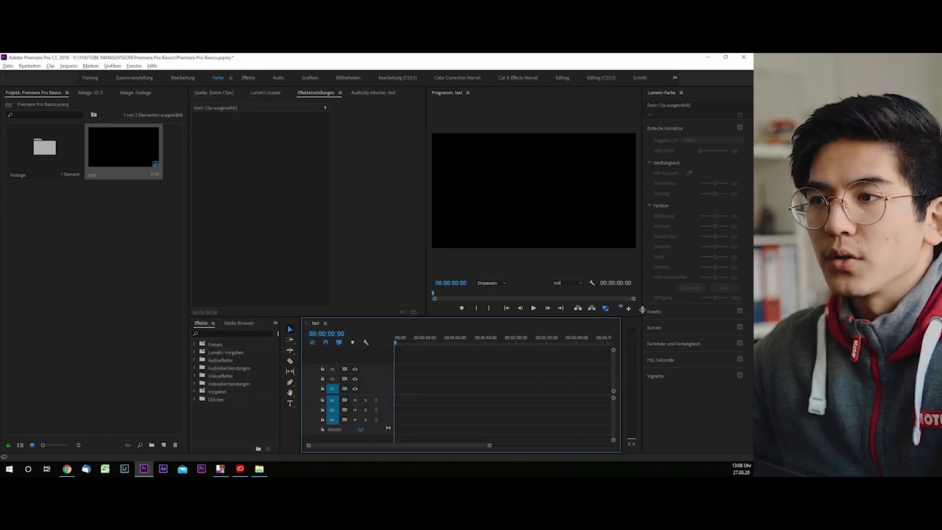
{"action": "left_click_drag", "start_coordinate": [642, 309], "coordinate": [710, 312]}
{"action": "left_click_drag", "start_coordinate": [621, 344], "coordinate": [695, 349]}
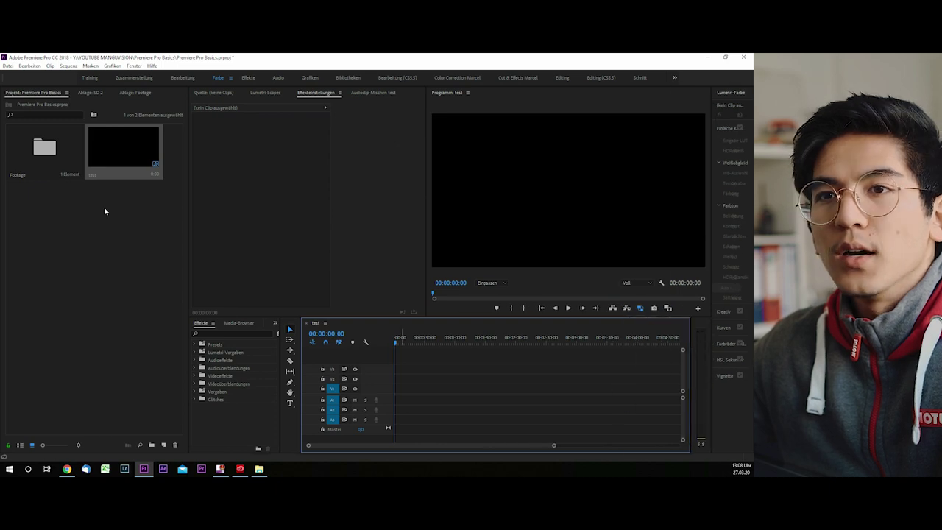
Open Footage, then SD 2, and load tachometer clip C0009.MP4 into the Source monitor.
{"action": "double_click", "coordinate": [51, 160]}
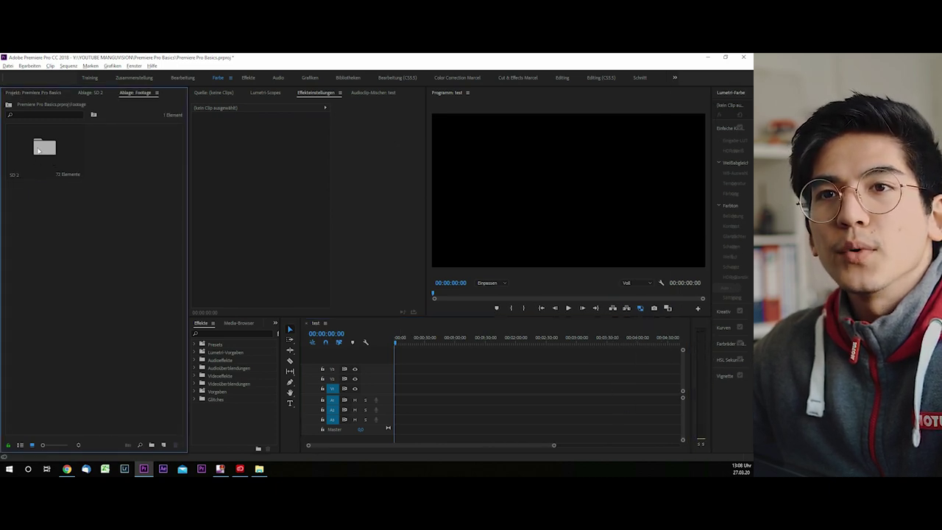
{"action": "double_click", "coordinate": [40, 150]}
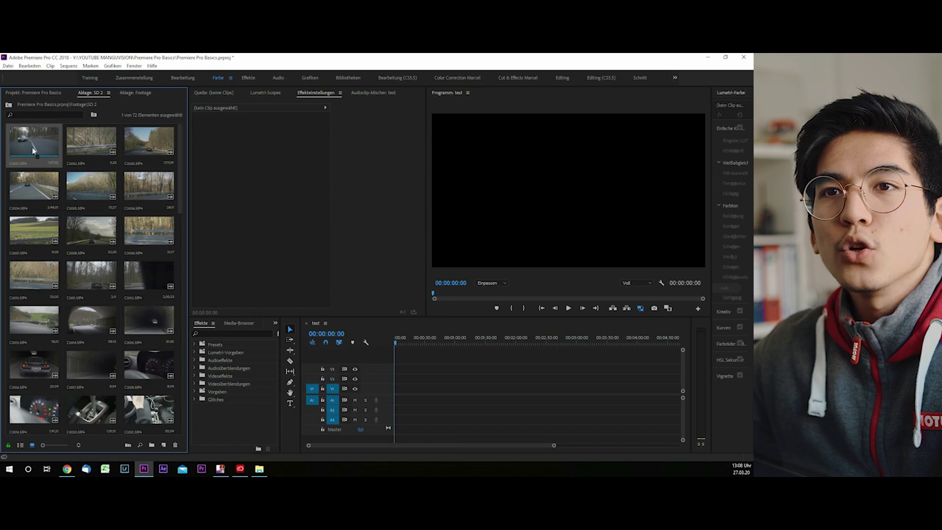
{"action": "scroll", "coordinate": [52, 295], "scroll_direction": "down", "scroll_amount": 2}
{"action": "double_click", "coordinate": [40, 318]}
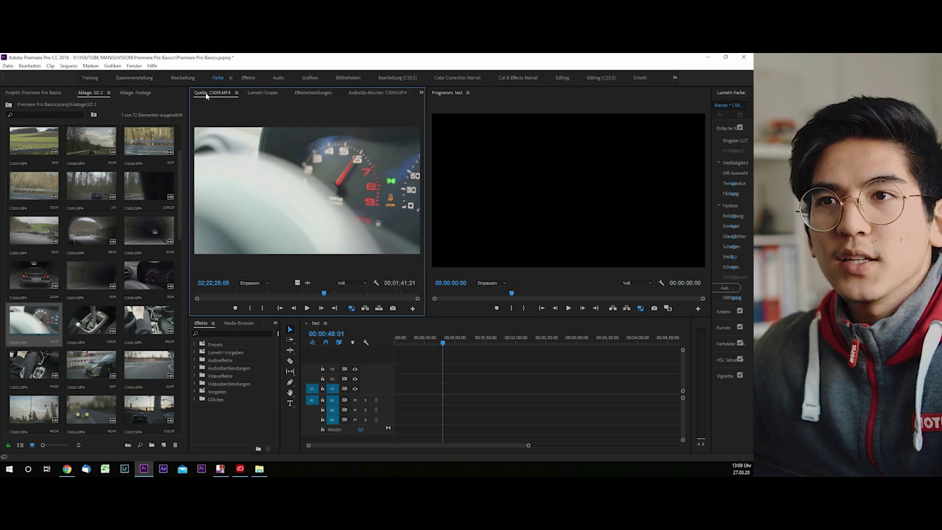
Scrub through C0009 and drag it onto V1/A1 at the start of the test sequence.
{"action": "mouse_move", "coordinate": [218, 296]}
{"action": "left_mouse_down"}
{"action": "mouse_move", "coordinate": [190, 296]}
{"action": "mouse_move", "coordinate": [208, 295]}
{"action": "left_mouse_up"}
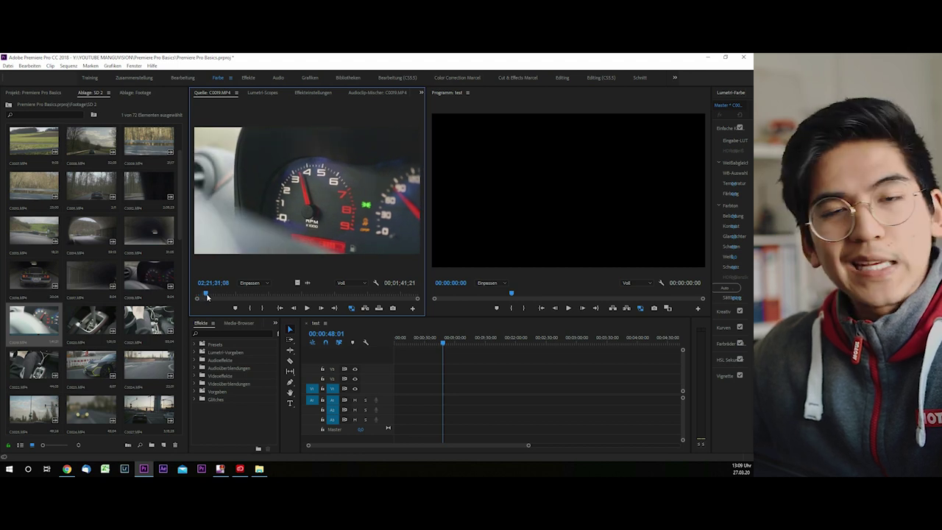
{"action": "left_click_drag", "start_coordinate": [208, 297], "coordinate": [223, 294]}
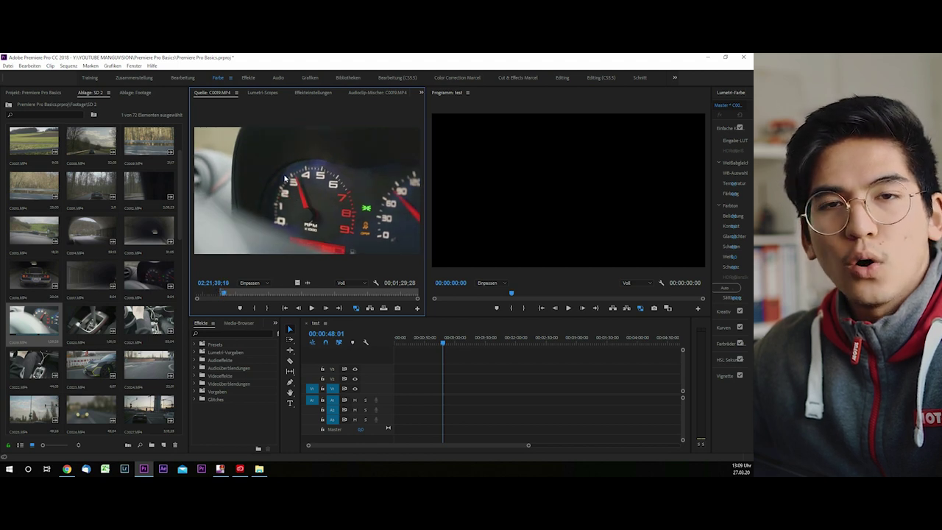
{"action": "mouse_move", "coordinate": [370, 245]}
{"action": "left_mouse_down"}
{"action": "mouse_move", "coordinate": [403, 399]}
{"action": "mouse_move", "coordinate": [393, 396]}
{"action": "left_mouse_up"}
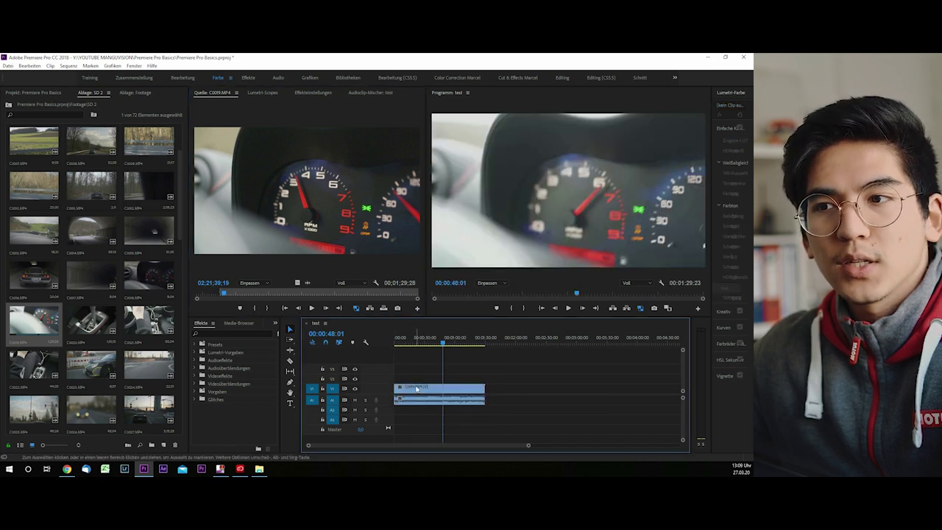
{"action": "left_click", "coordinate": [225, 296]}
Mark an in/out range on C0009, add it to the sequence, then delete all sequence clips.
{"action": "key", "text": "i"}
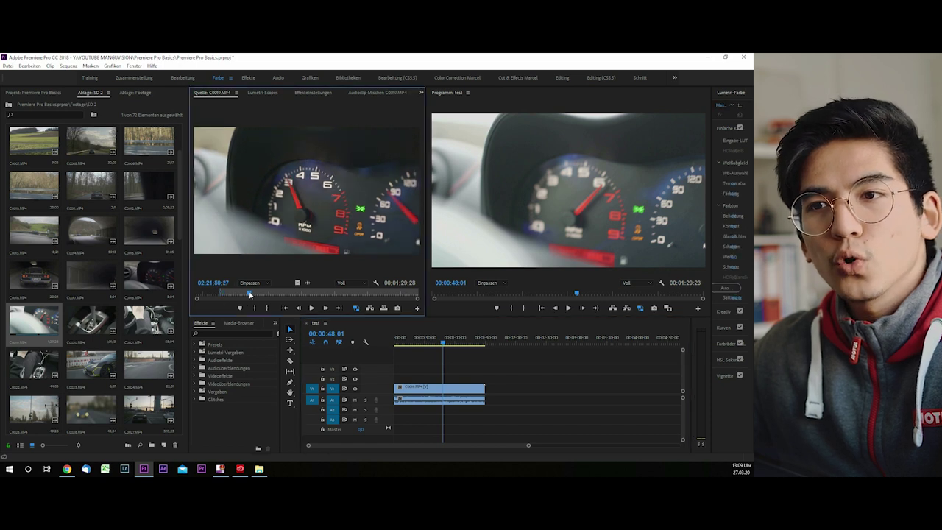
{"action": "left_click", "coordinate": [249, 293]}
{"action": "key", "text": "o"}
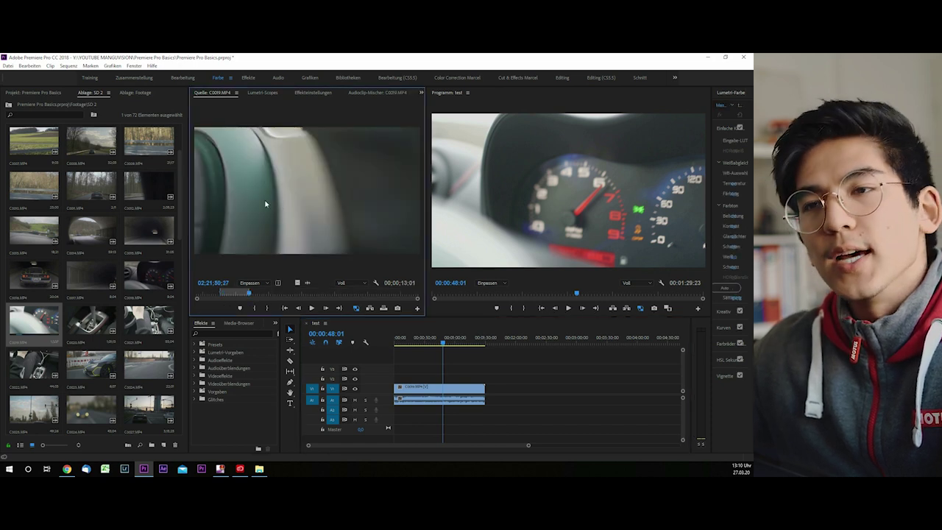
{"action": "left_click_drag", "start_coordinate": [266, 204], "coordinate": [497, 391]}
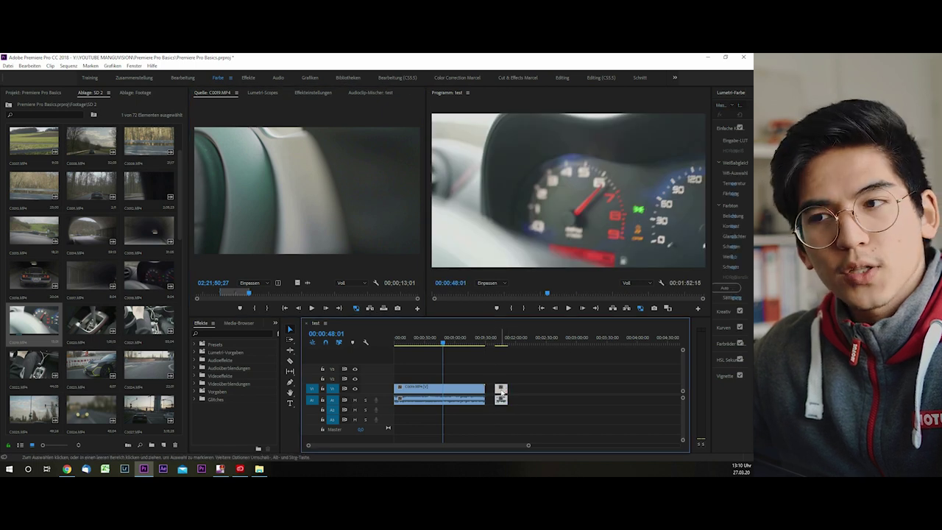
{"action": "left_click_drag", "start_coordinate": [251, 293], "coordinate": [232, 293]}
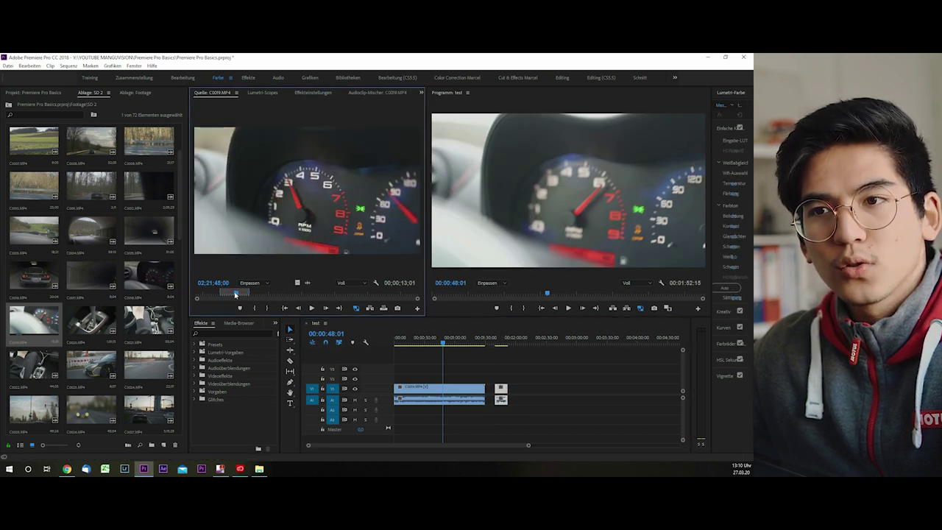
{"action": "left_click_drag", "start_coordinate": [554, 385], "coordinate": [368, 419]}
{"action": "key", "text": "Delete"}
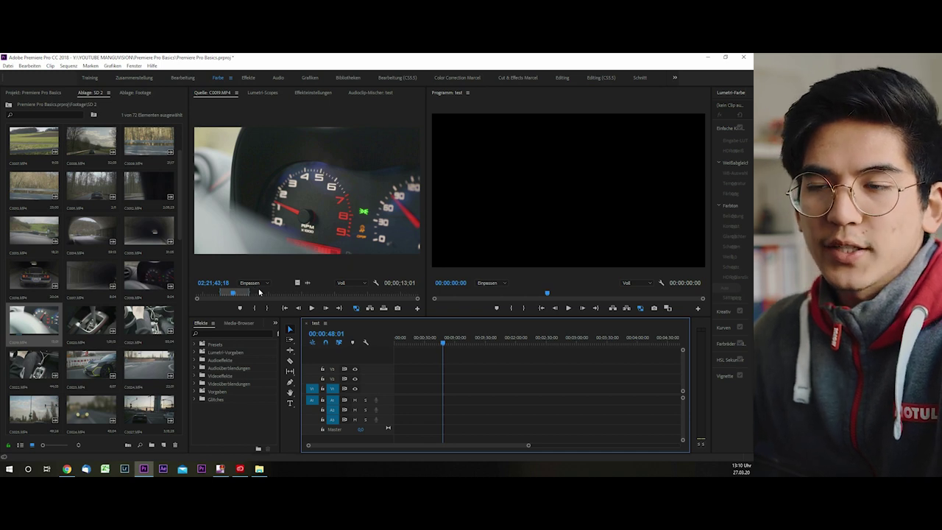
Review the tachometer clip in the Source monitor to pick a new frame.
{"action": "left_click", "coordinate": [263, 265]}
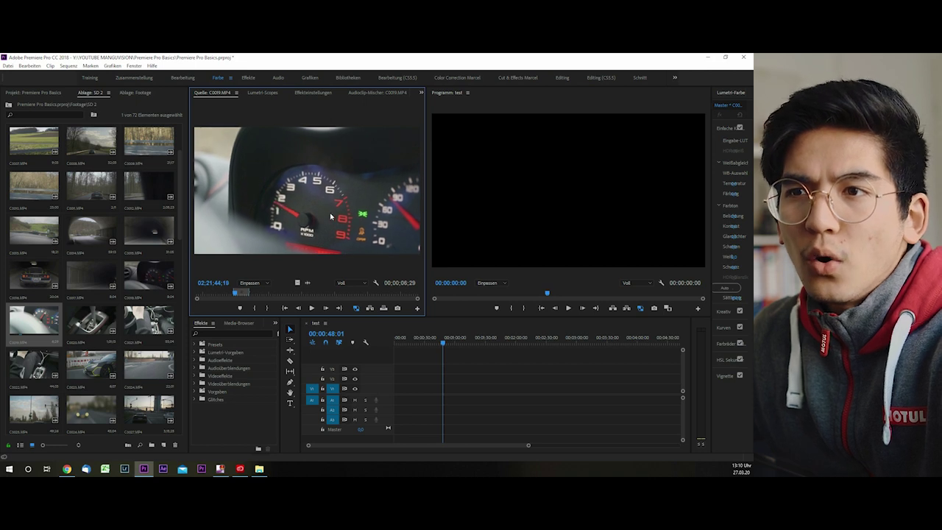
{"action": "key", "text": "Right"}
{"action": "key", "text": "Right"}
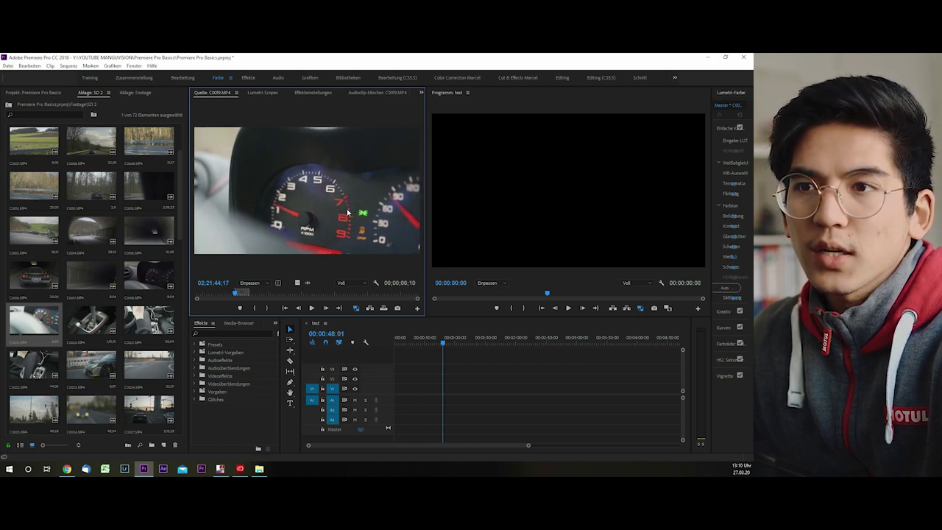
{"action": "key", "text": "space"}
{"action": "key", "text": "space"}
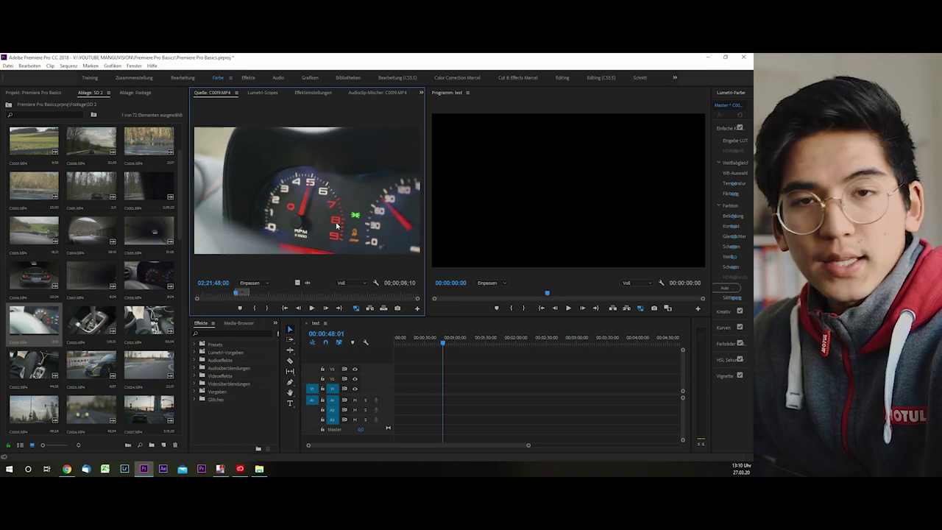
{"action": "key", "text": "space"}
{"action": "key", "text": "space"}
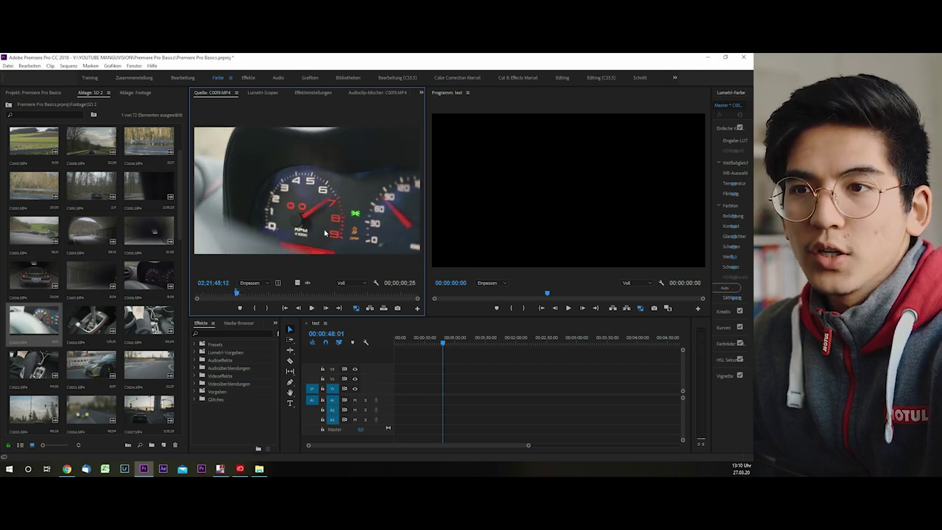
Zoom the timeline in on the short tachometer clip at the sequence start.
{"action": "left_click", "coordinate": [402, 397]}
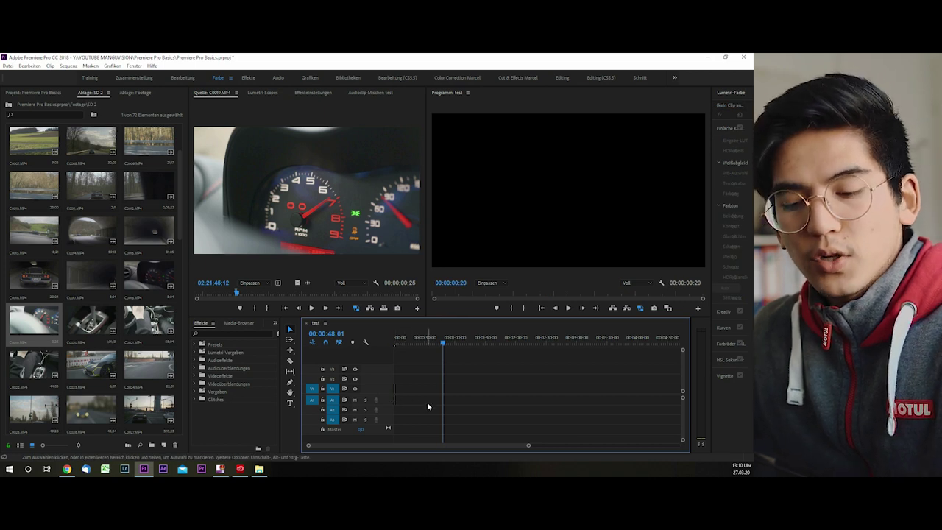
{"action": "key", "text": "equal"}
{"action": "key", "text": "equal"}
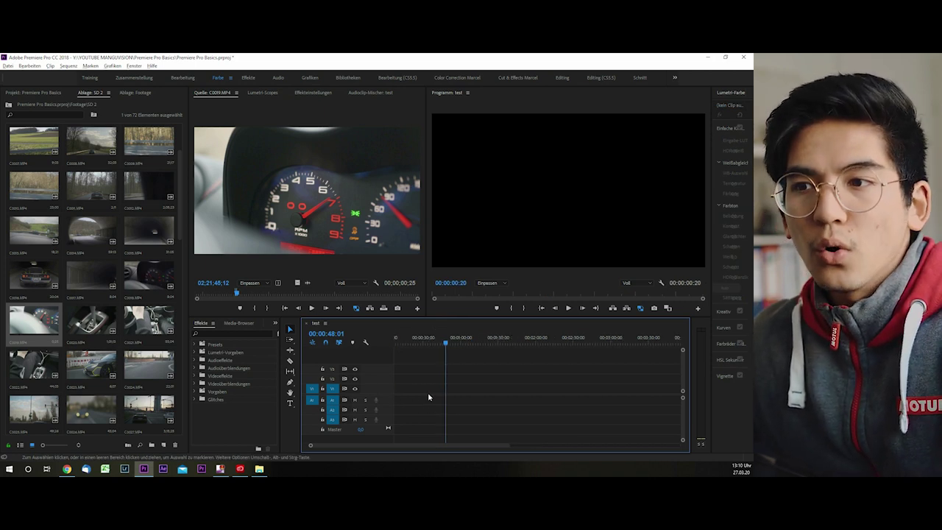
{"action": "key", "text": "equal"}
{"action": "key", "text": "equal"}
{"action": "key", "text": "equal"}
{"action": "key", "text": "equal"}
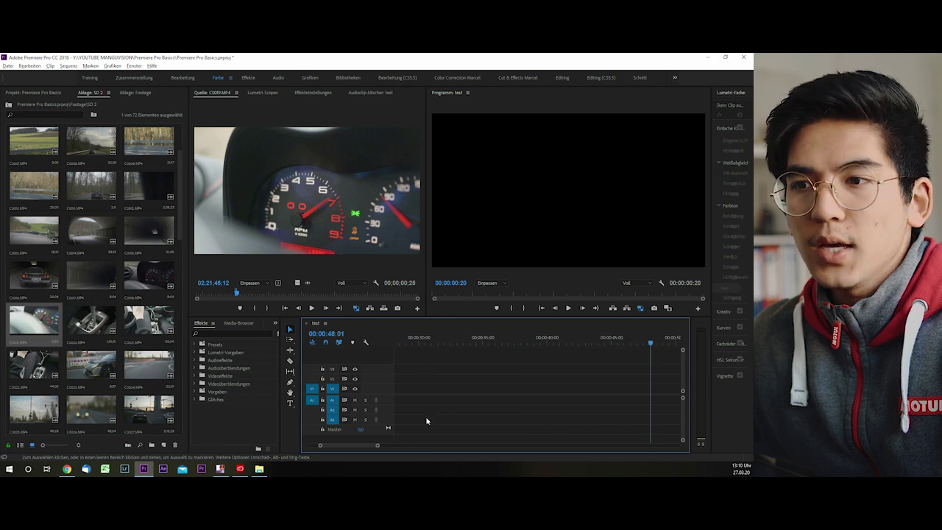
{"action": "left_click_drag", "start_coordinate": [358, 446], "coordinate": [321, 444]}
{"action": "key", "text": "equal"}
{"action": "key", "text": "equal"}
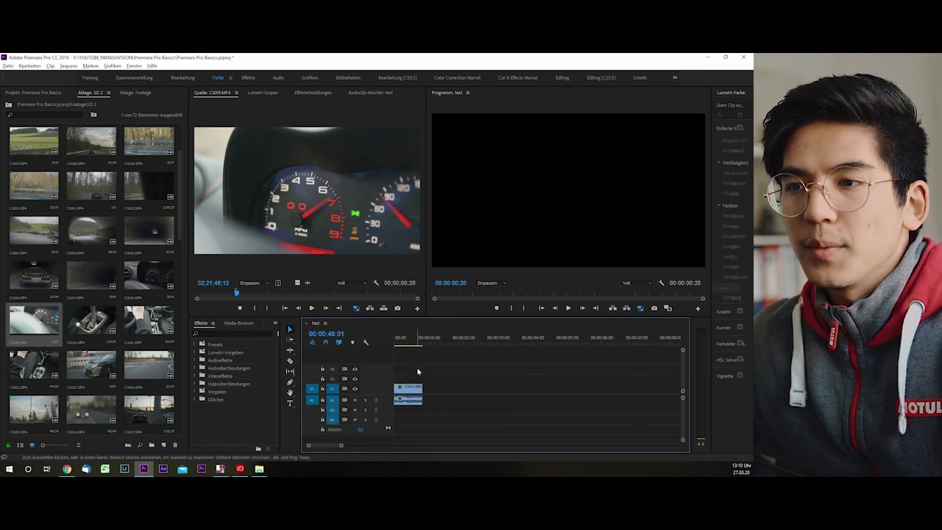
{"action": "key", "text": "Home"}
{"action": "key", "text": "equal"}
{"action": "key", "text": "equal"}
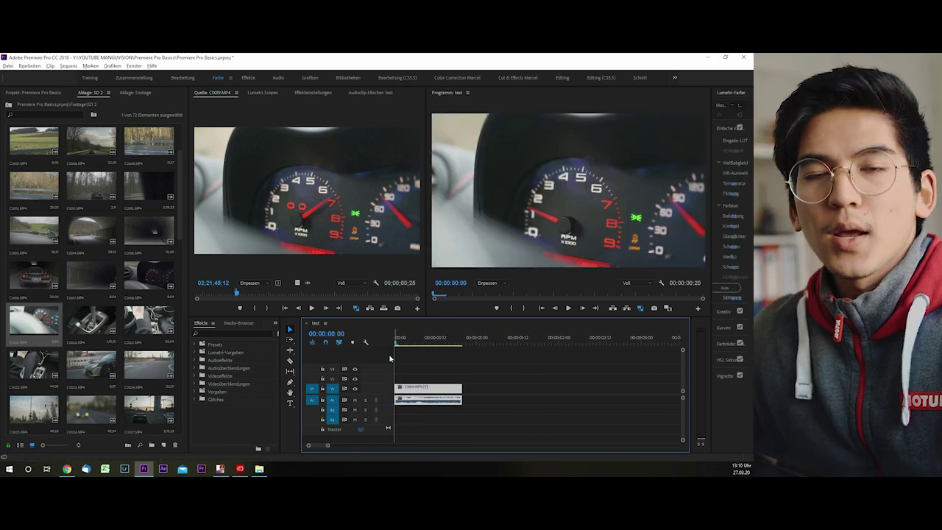
{"action": "key", "text": "equal"}
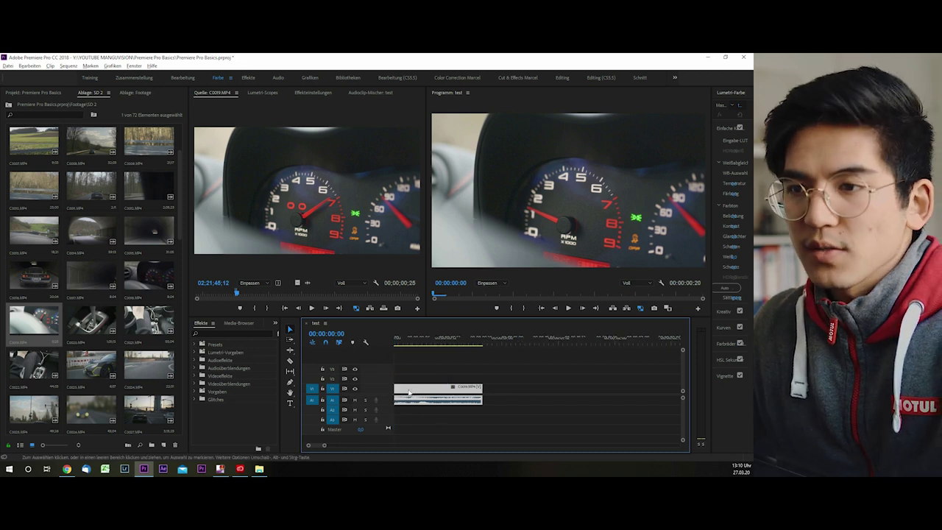
{"action": "key", "text": "equal"}
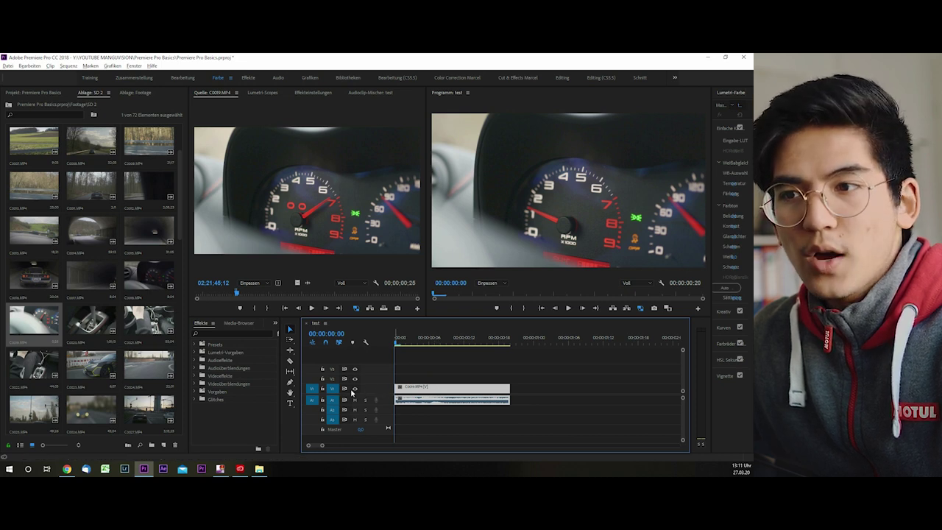
Expand the V1 and A1 tracks and pull the clip's volume down to silence.
{"action": "double_click", "coordinate": [381, 387]}
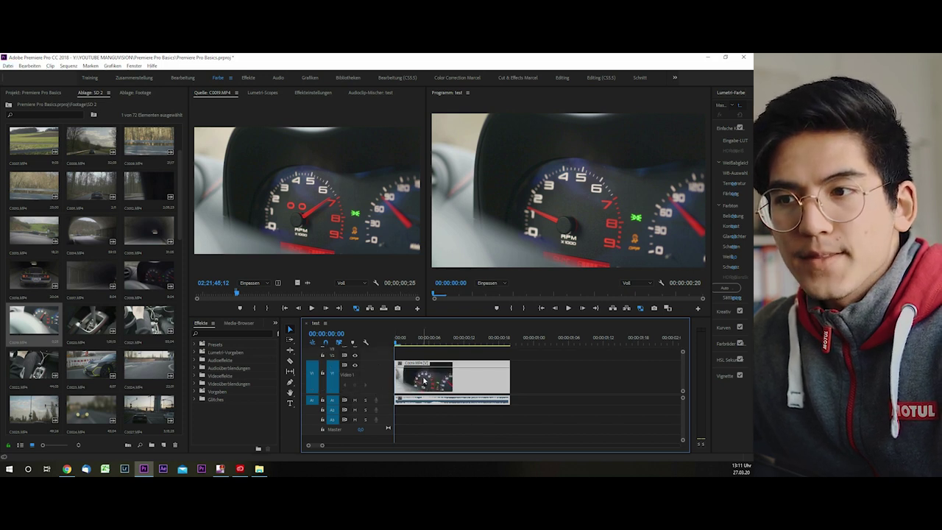
{"action": "key", "text": "Right"}
{"action": "key", "text": "Right"}
{"action": "key", "text": "Right"}
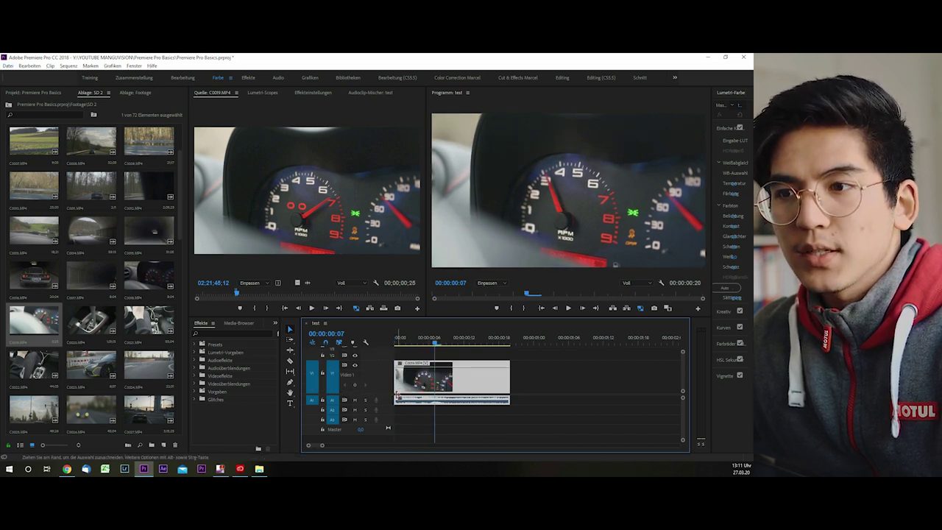
{"action": "double_click", "coordinate": [383, 403]}
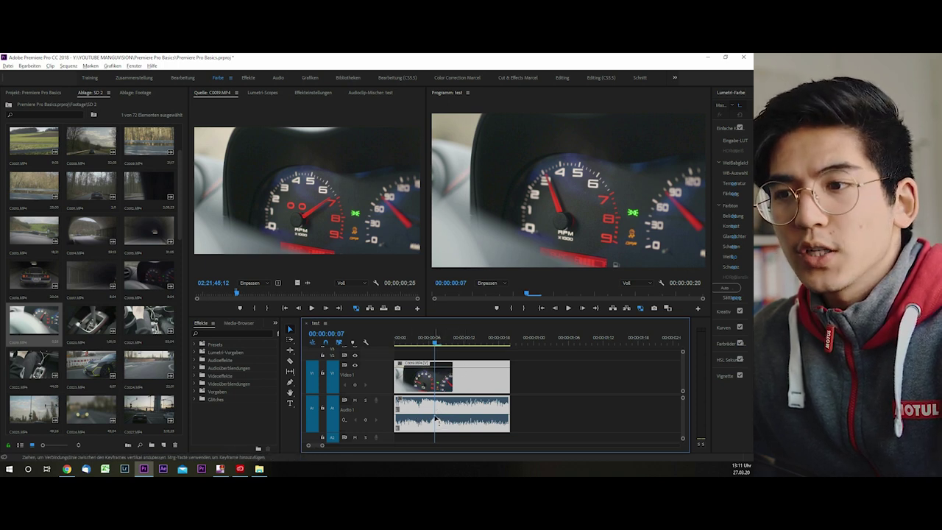
{"action": "mouse_move", "coordinate": [435, 429]}
{"action": "left_mouse_down"}
{"action": "mouse_move", "coordinate": [435, 441]}
{"action": "mouse_move", "coordinate": [436, 400]}
{"action": "left_mouse_up"}
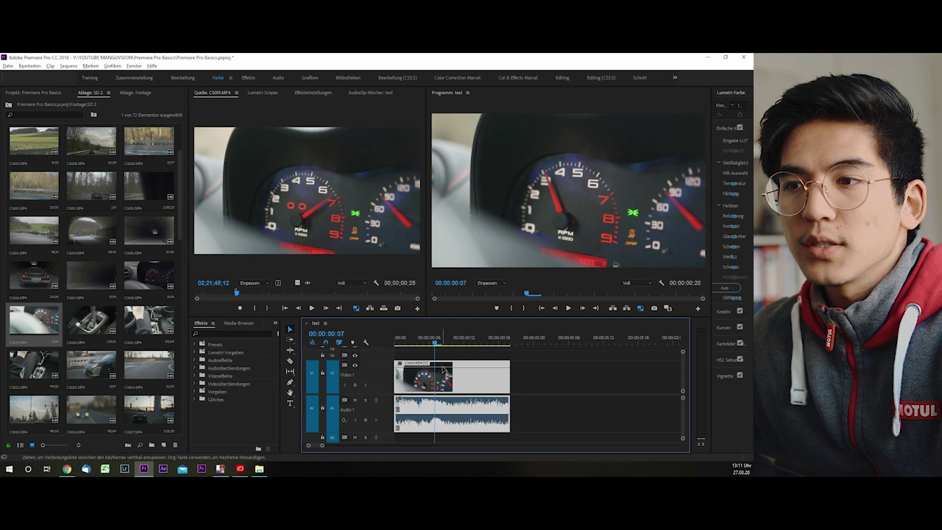
Lower then restore the clip's opacity, and enlarge the Program monitor.
{"action": "mouse_move", "coordinate": [443, 372]}
{"action": "left_mouse_down"}
{"action": "mouse_move", "coordinate": [443, 390]}
{"action": "mouse_move", "coordinate": [443, 378]}
{"action": "left_mouse_up"}
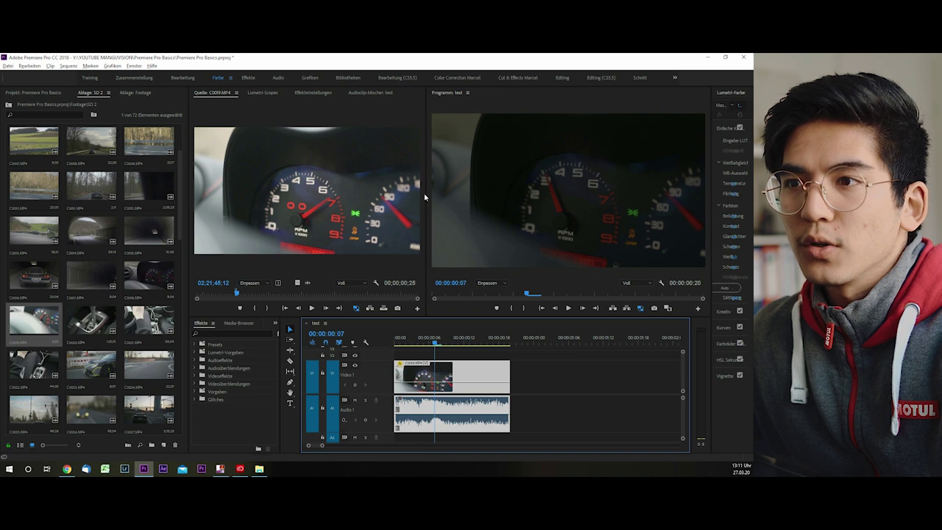
{"action": "left_click_drag", "start_coordinate": [426, 194], "coordinate": [395, 194]}
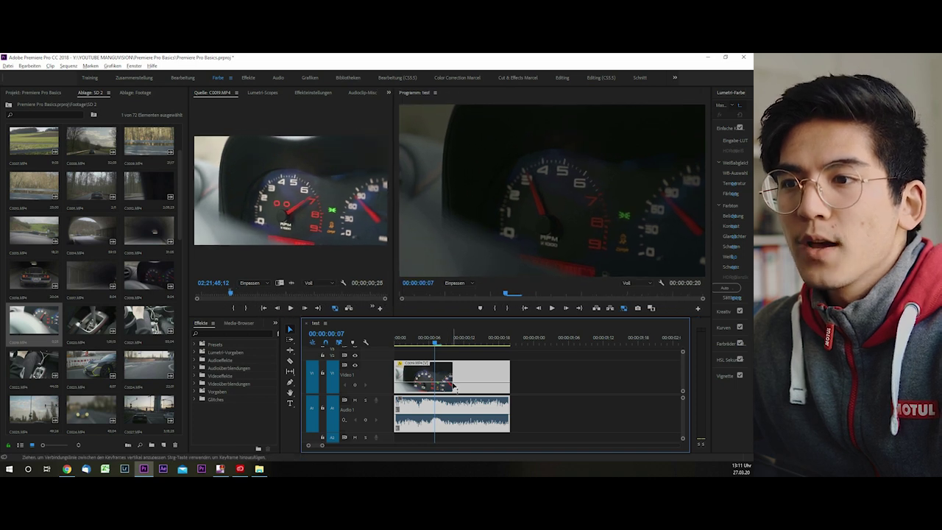
{"action": "left_click_drag", "start_coordinate": [453, 385], "coordinate": [439, 368]}
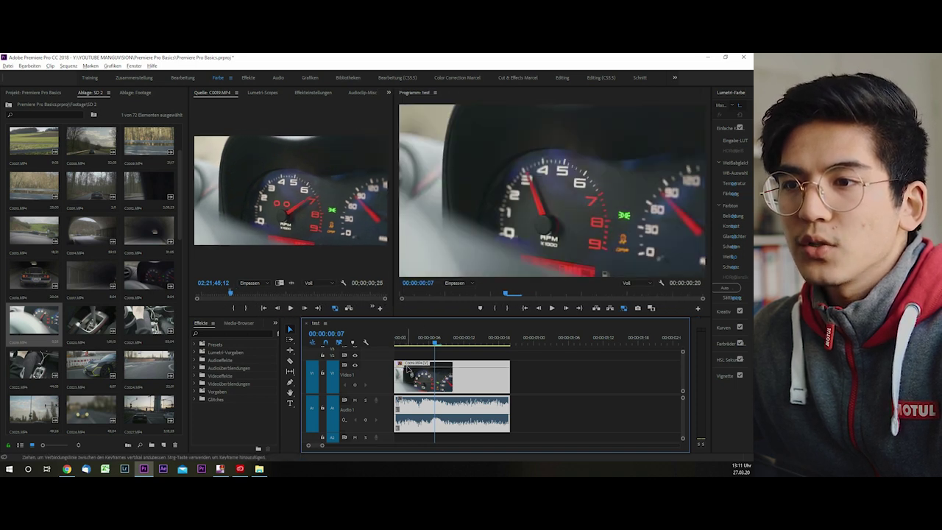
Switch the tachometer clip's displayed track property to its speed line.
{"action": "left_click", "coordinate": [401, 363]}
{"action": "key", "text": "Escape"}
{"action": "scroll", "coordinate": [401, 366], "scroll_direction": "up", "scroll_amount": 2}
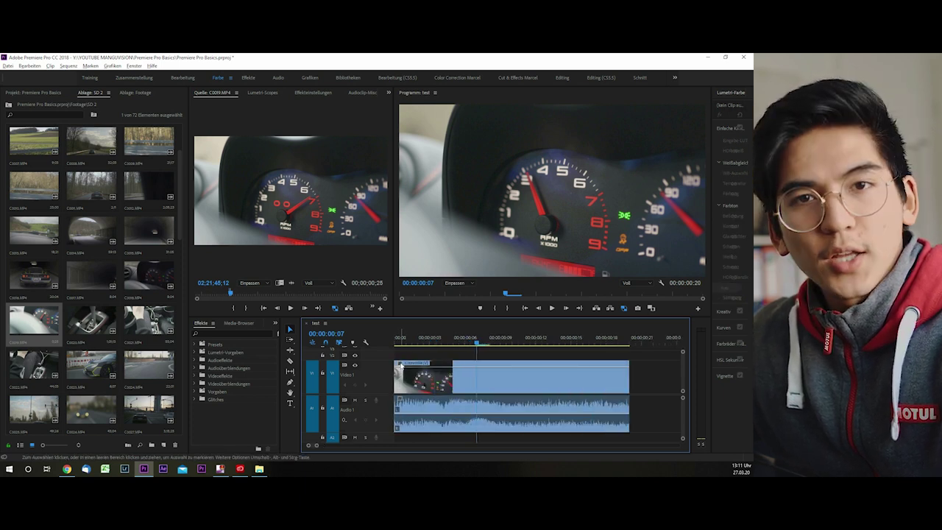
{"action": "left_click", "coordinate": [400, 364]}
{"action": "mouse_move", "coordinate": [462, 373]}
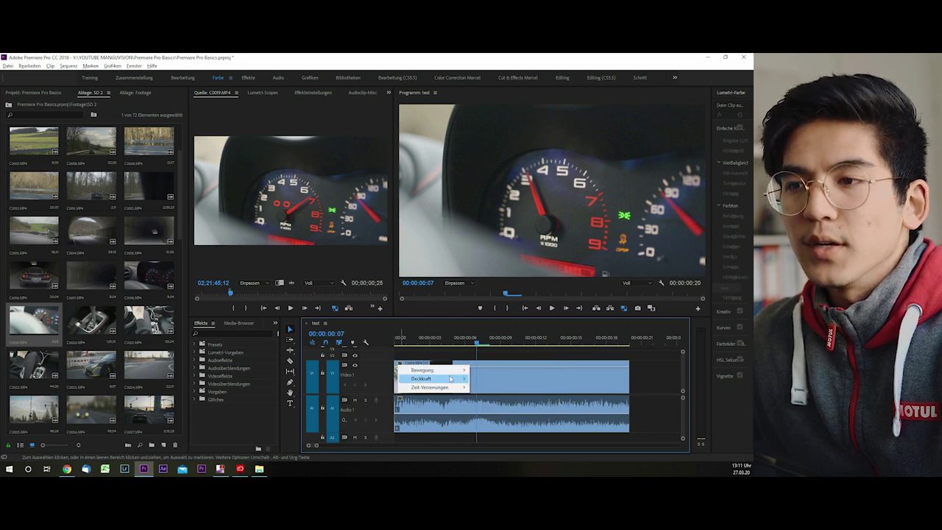
{"action": "mouse_move", "coordinate": [443, 392]}
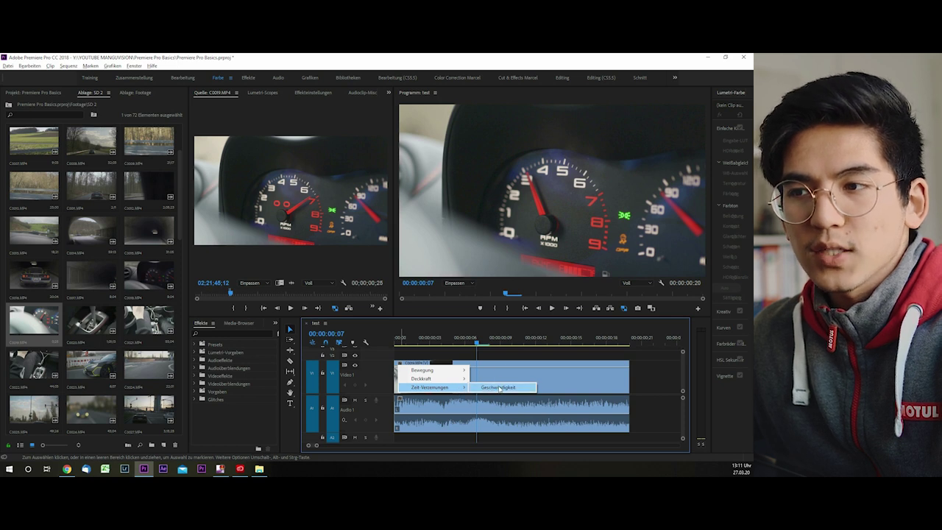
{"action": "left_click", "coordinate": [499, 388]}
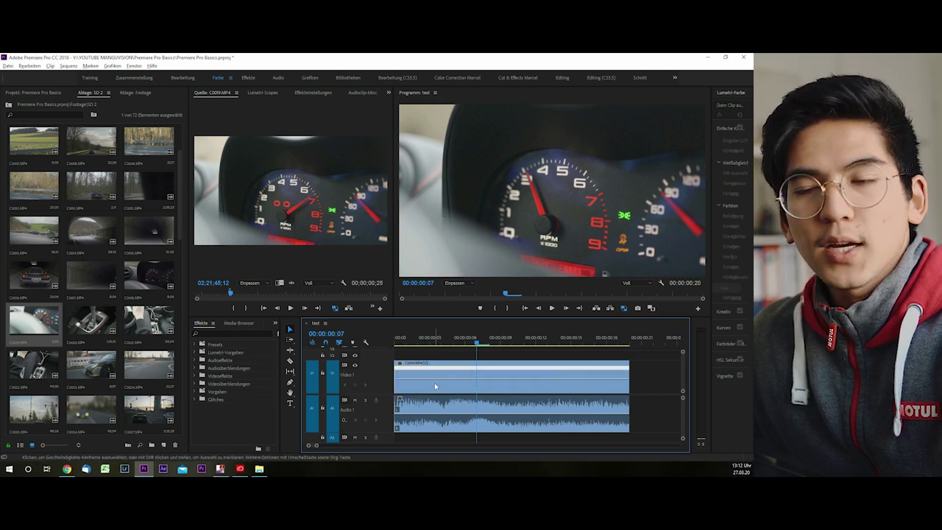
Test slowing the clip to 40% speed, undo it, then mark the road footage's In point.
{"action": "left_click", "coordinate": [490, 371]}
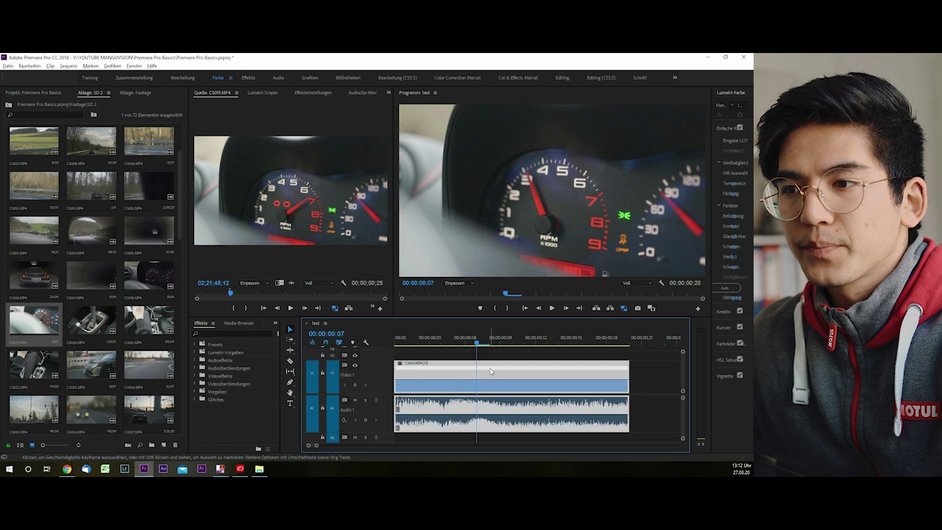
{"action": "key", "text": "p"}
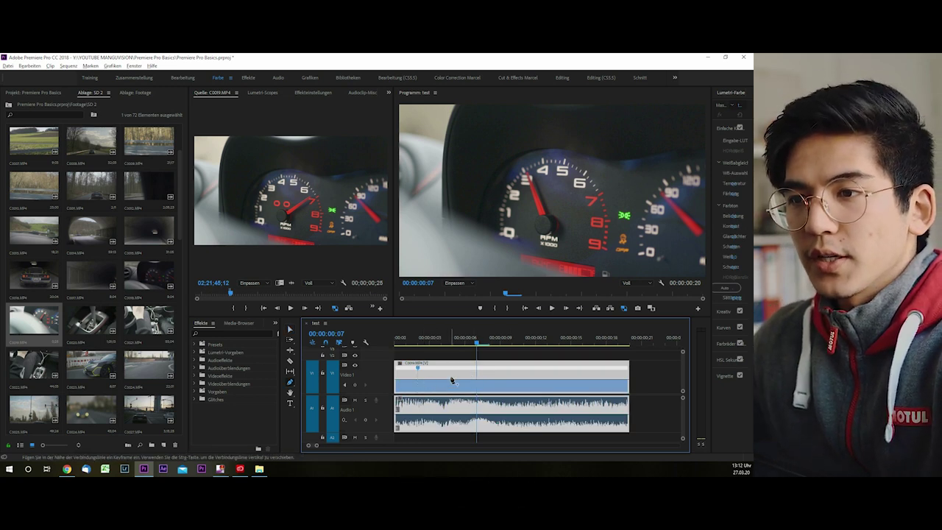
{"action": "key", "text": "v"}
{"action": "left_click_drag", "start_coordinate": [457, 383], "coordinate": [458, 401]}
{"action": "key", "text": "backslash"}
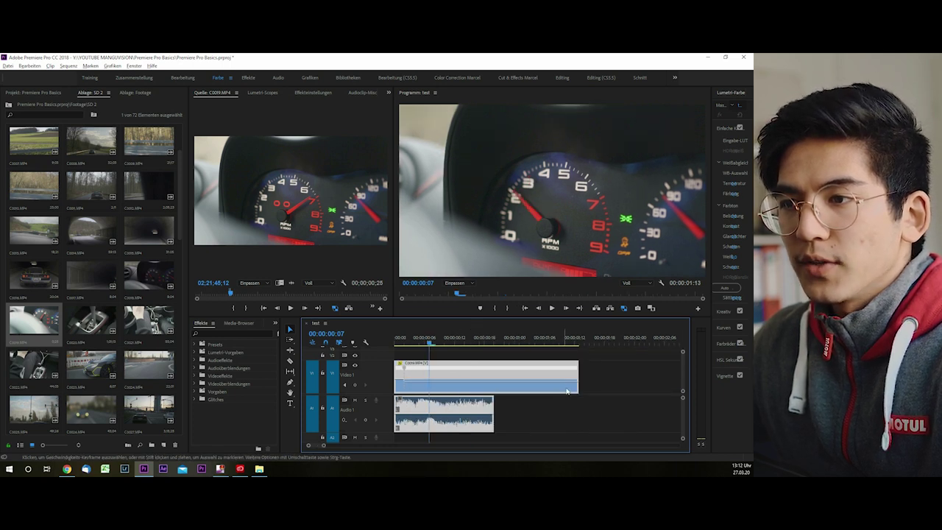
{"action": "key", "text": "space"}
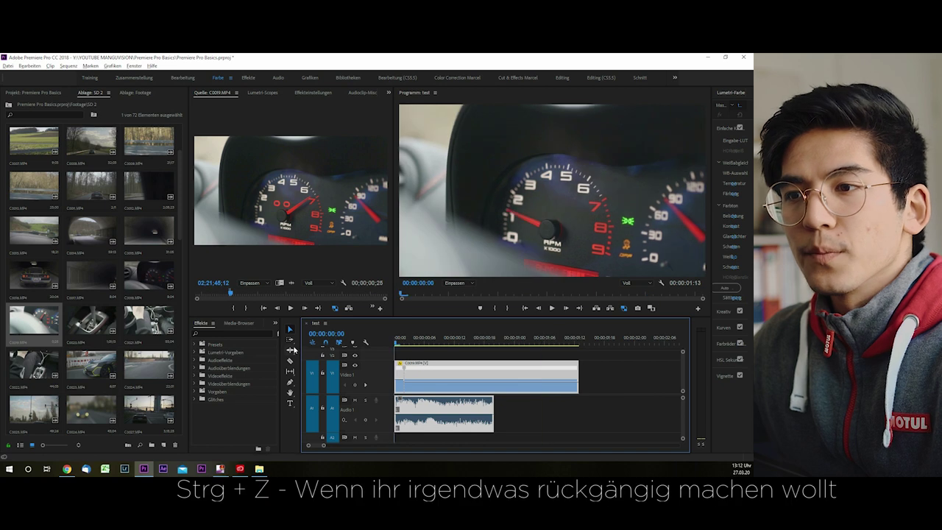
{"action": "key", "text": "ctrl+z"}
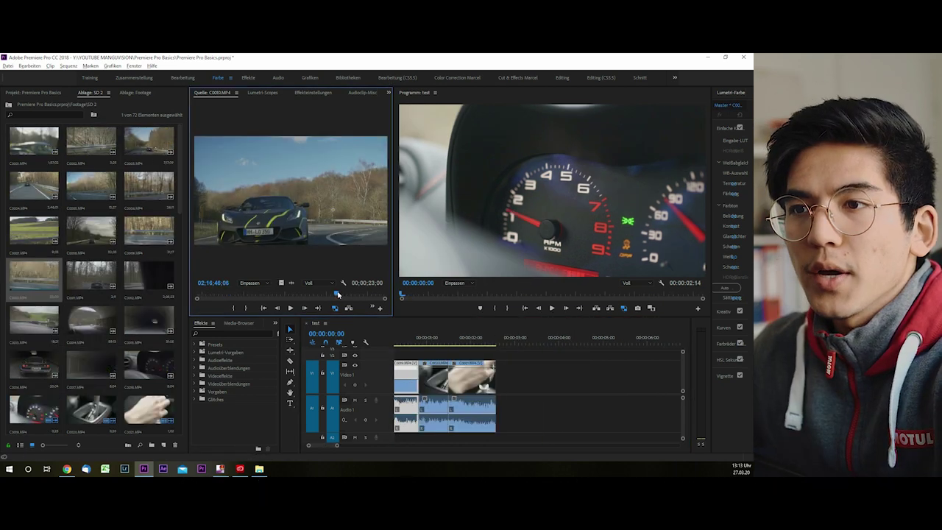
{"action": "key", "text": "i"}
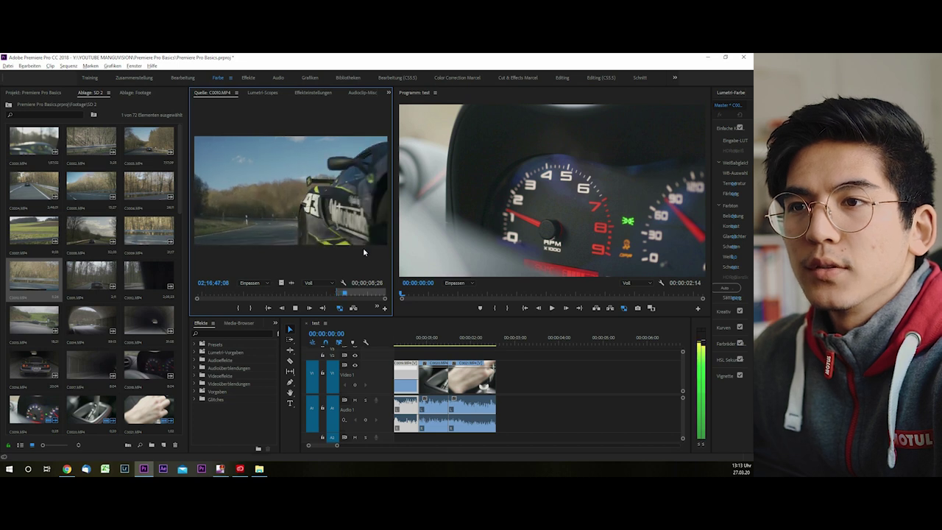
Mark an Out point on the car-on-road footage, add it to the sequence end, and save.
{"action": "key", "text": "o"}
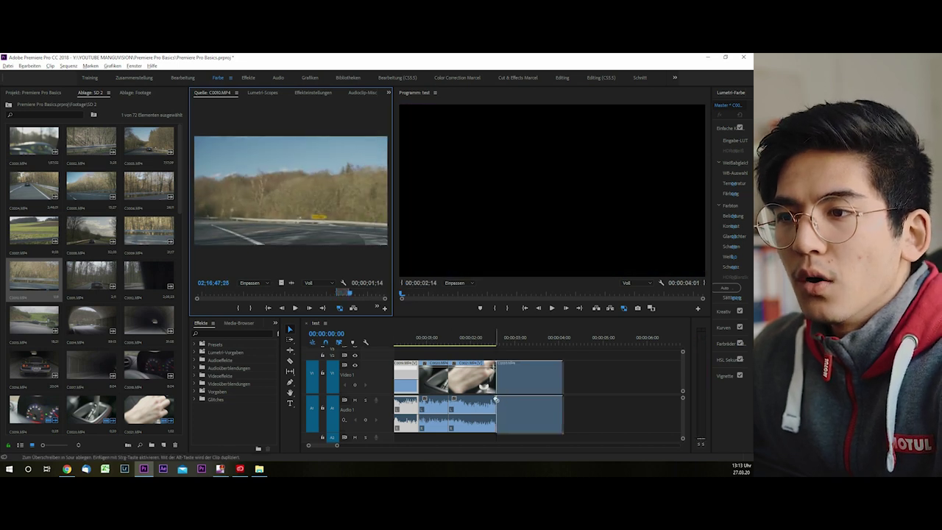
{"action": "left_click_drag", "start_coordinate": [299, 220], "coordinate": [500, 375]}
{"action": "key", "text": "backslash"}
{"action": "left_click_drag", "start_coordinate": [401, 343], "coordinate": [401, 342]}
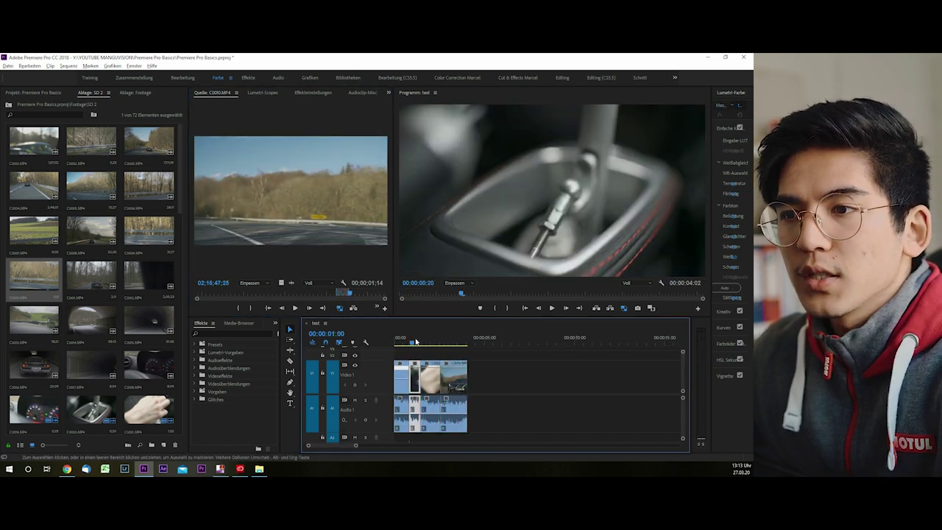
{"action": "key", "text": "ctrl+s"}
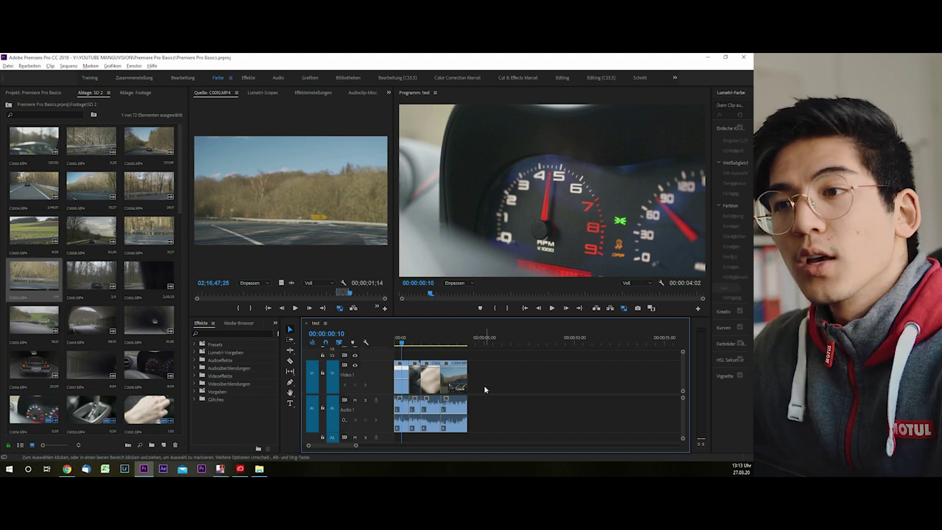
Zoom in on the timeline and select the first clip and the final car-on-road clip.
{"action": "key", "text": "plus"}
{"action": "key", "text": "plus"}
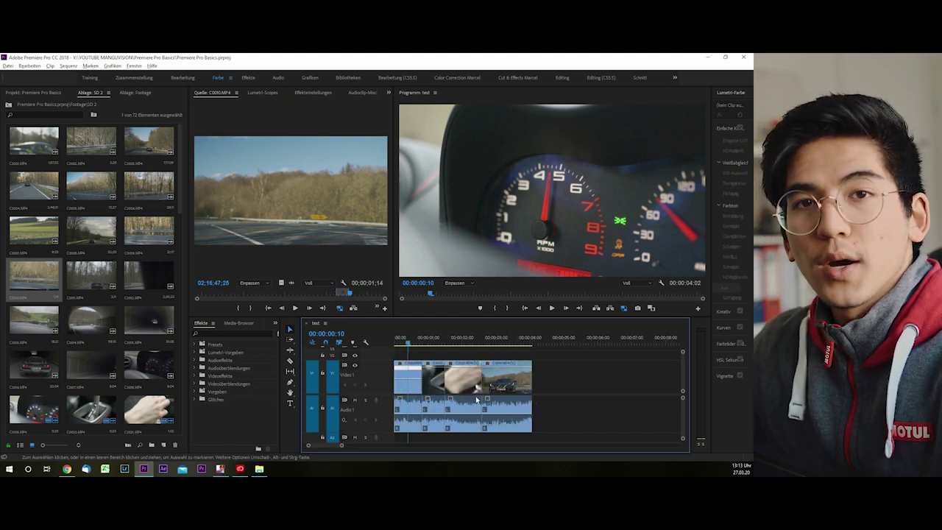
{"action": "scroll", "coordinate": [503, 418], "scroll_direction": "up", "scroll_amount": 2}
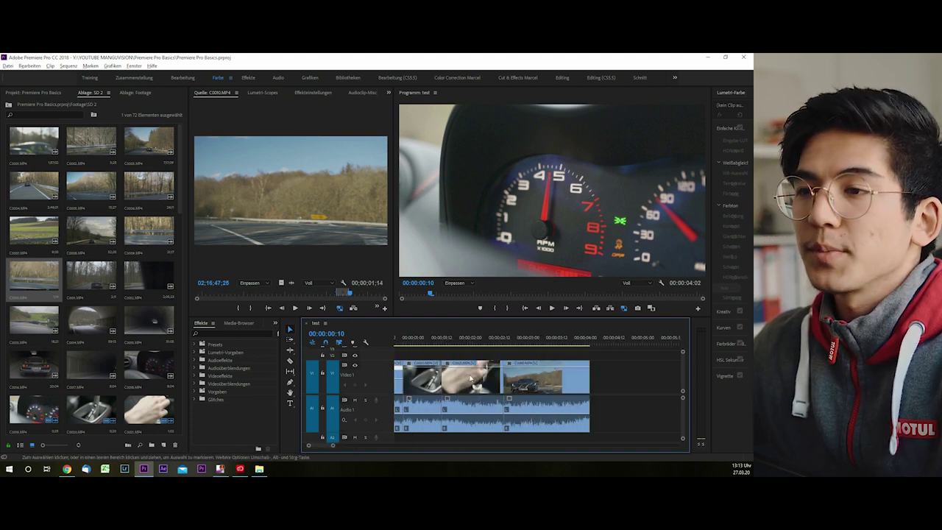
{"action": "scroll", "coordinate": [504, 418], "scroll_direction": "up", "scroll_amount": 1}
{"action": "scroll", "coordinate": [469, 376], "scroll_direction": "down", "scroll_amount": 3}
{"action": "scroll", "coordinate": [469, 376], "scroll_direction": "up", "scroll_amount": 1}
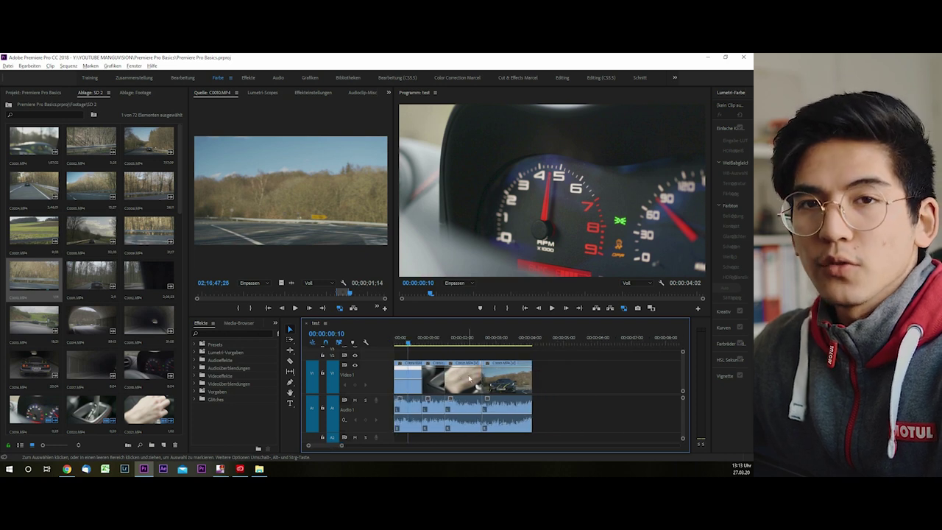
{"action": "scroll", "coordinate": [470, 379], "scroll_direction": "down", "scroll_amount": 1}
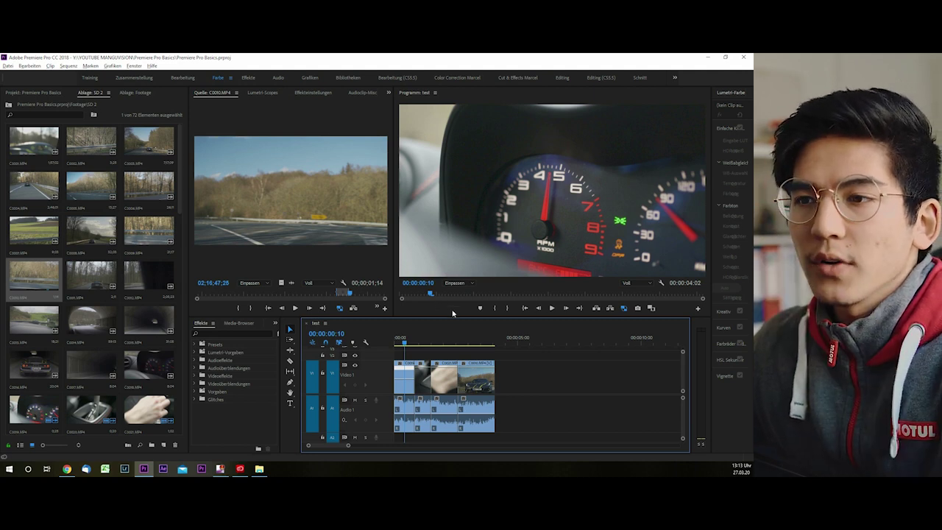
{"action": "scroll", "coordinate": [452, 367], "scroll_direction": "up", "scroll_amount": 1}
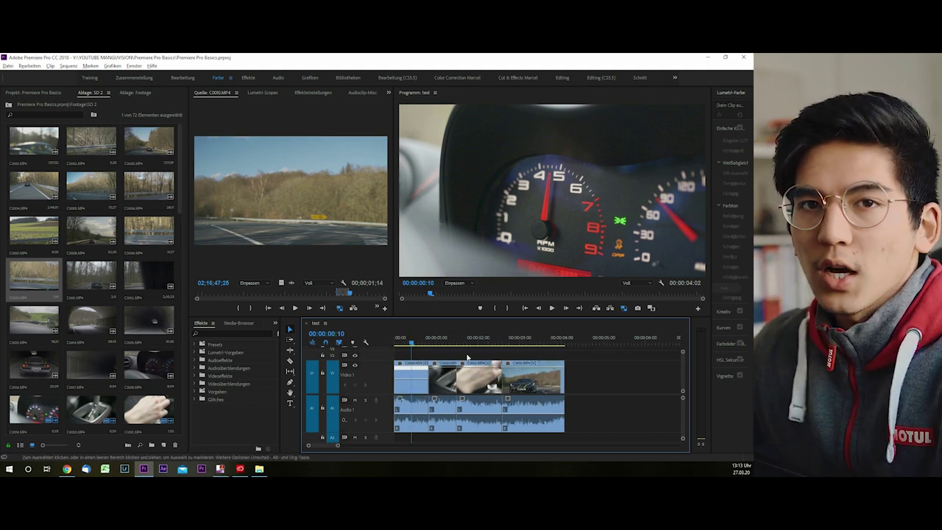
{"action": "scroll", "coordinate": [466, 357], "scroll_direction": "down", "scroll_amount": 1}
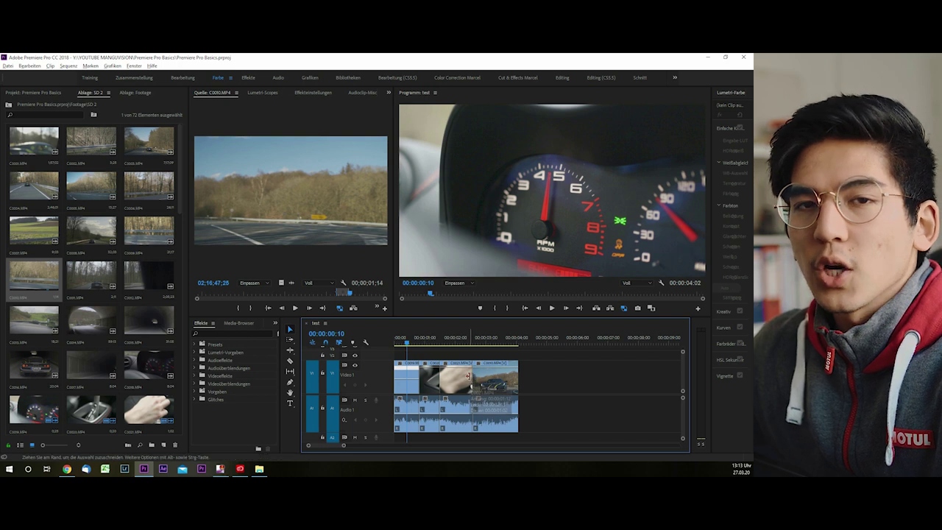
{"action": "scroll", "coordinate": [497, 369], "scroll_direction": "down", "scroll_amount": 1}
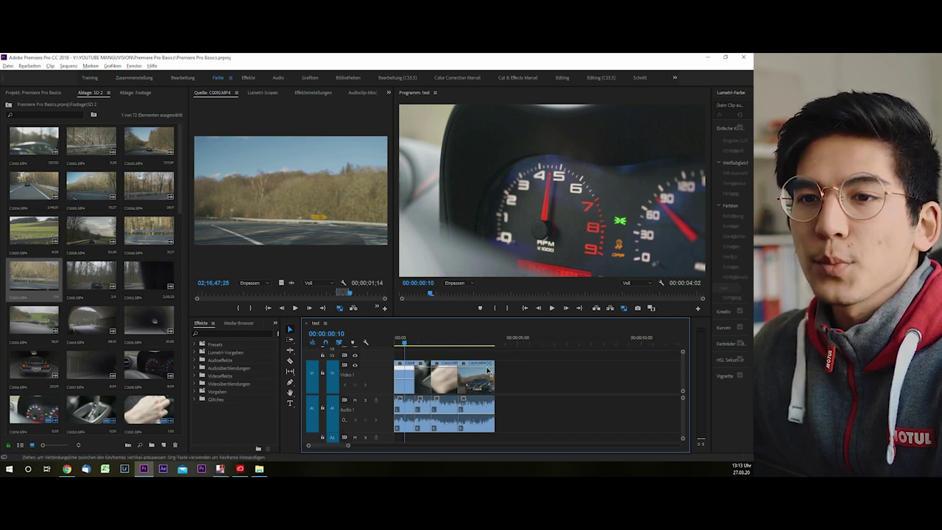
{"action": "scroll", "coordinate": [492, 370], "scroll_direction": "down", "scroll_amount": 1}
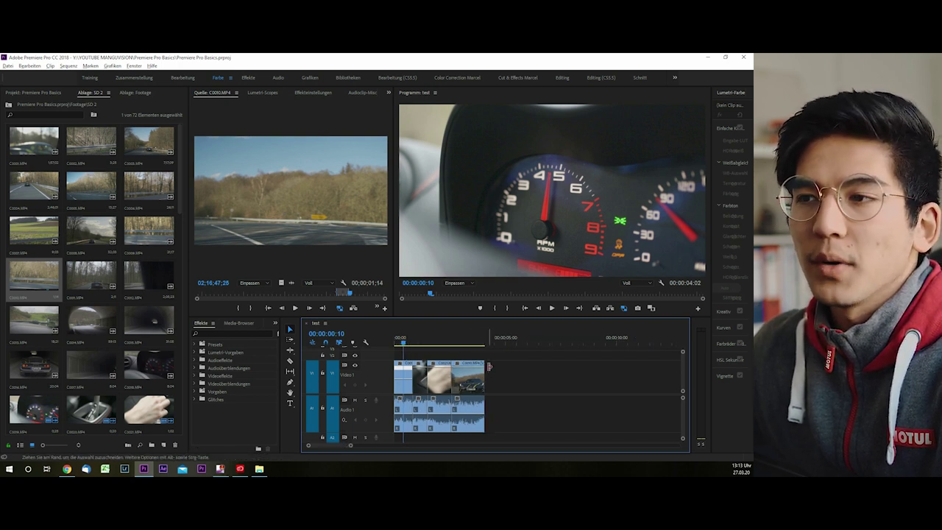
{"action": "scroll", "coordinate": [463, 345], "scroll_direction": "up", "scroll_amount": 1}
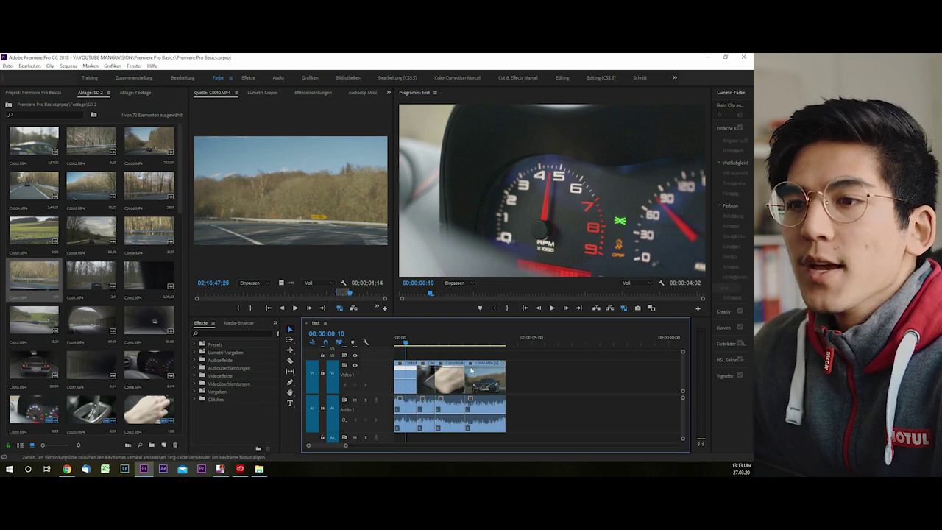
{"action": "scroll", "coordinate": [462, 345], "scroll_direction": "up", "scroll_amount": 1}
{"action": "scroll", "coordinate": [463, 345], "scroll_direction": "up", "scroll_amount": 1}
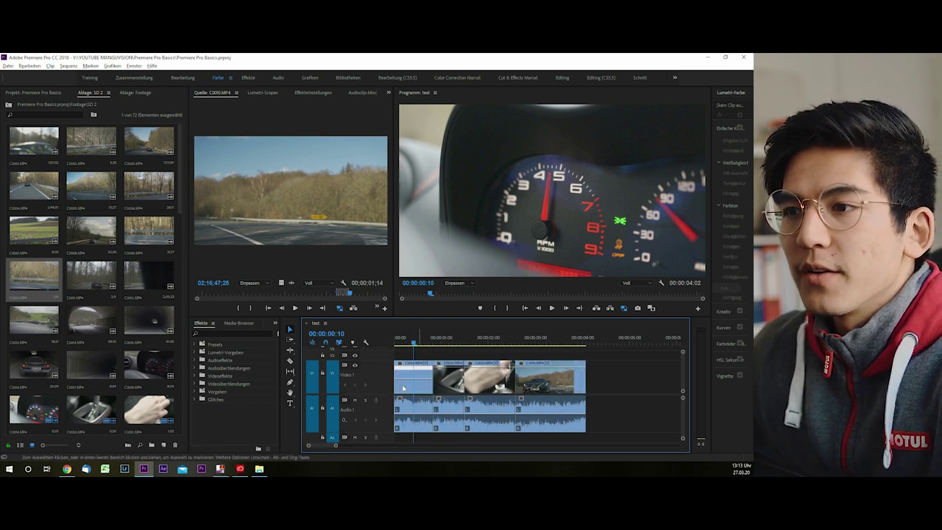
{"action": "left_click", "coordinate": [430, 381]}
{"action": "left_click", "coordinate": [473, 397]}
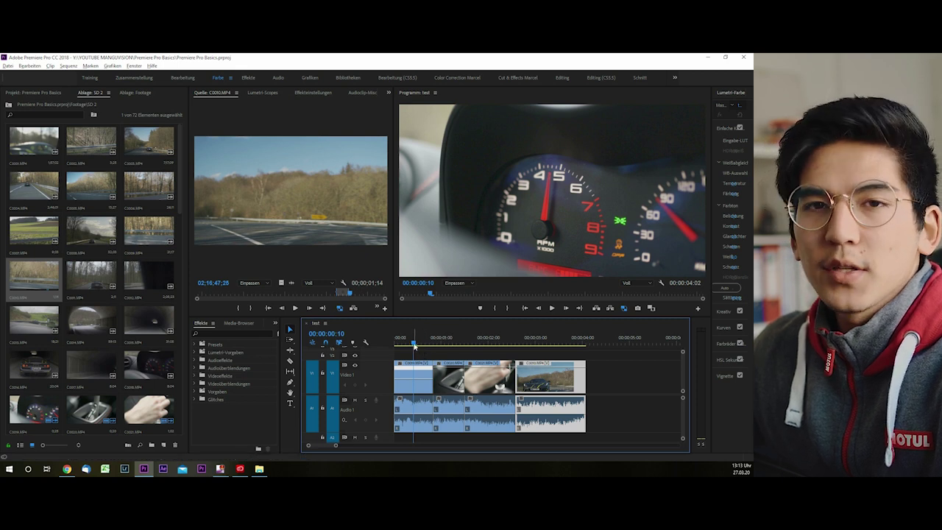
Widen the Program Monitor and park the playhead at 00:00:01:01 on the gear-shifter shot.
{"action": "left_click_drag", "start_coordinate": [411, 343], "coordinate": [355, 283]}
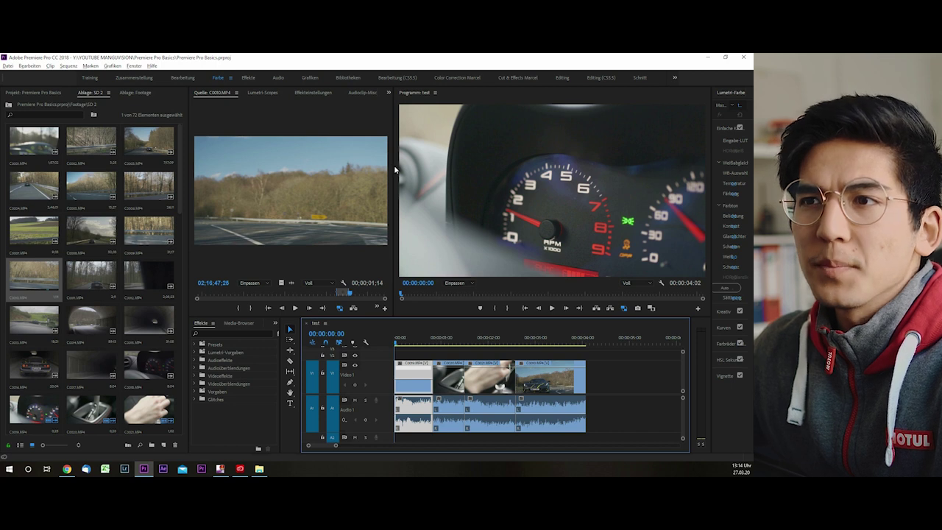
{"action": "left_click_drag", "start_coordinate": [393, 167], "coordinate": [366, 167]}
{"action": "scroll", "coordinate": [414, 380], "scroll_direction": "up", "scroll_amount": 2}
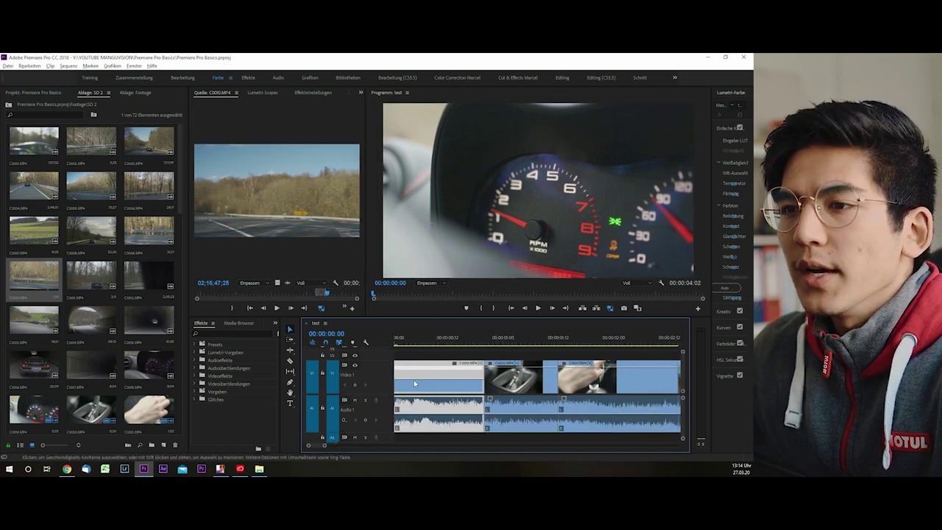
{"action": "mouse_move", "coordinate": [397, 341]}
{"action": "left_mouse_down"}
{"action": "mouse_move", "coordinate": [550, 349]}
{"action": "mouse_move", "coordinate": [422, 344]}
{"action": "mouse_move", "coordinate": [428, 363]}
{"action": "left_mouse_up"}
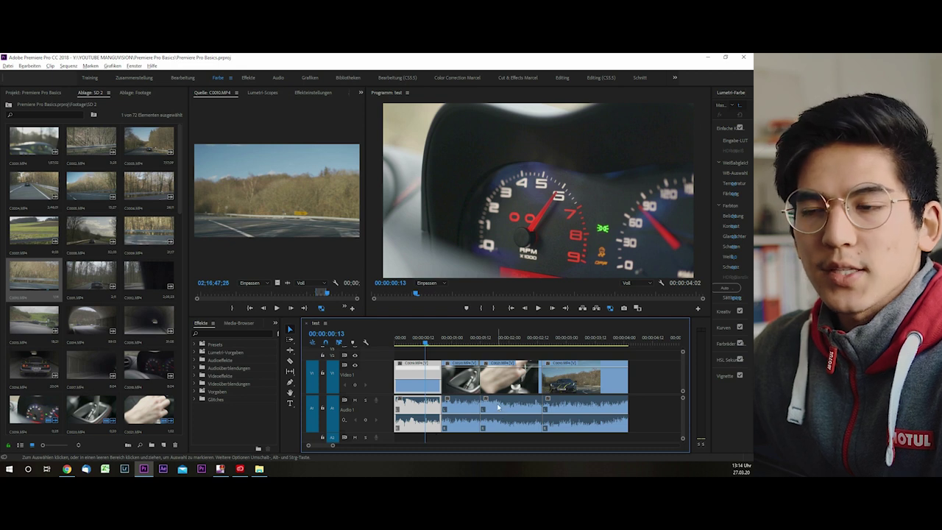
With the Razor tool, cut the tachometer clip at 00:00:00:13.
{"action": "key", "text": "c"}
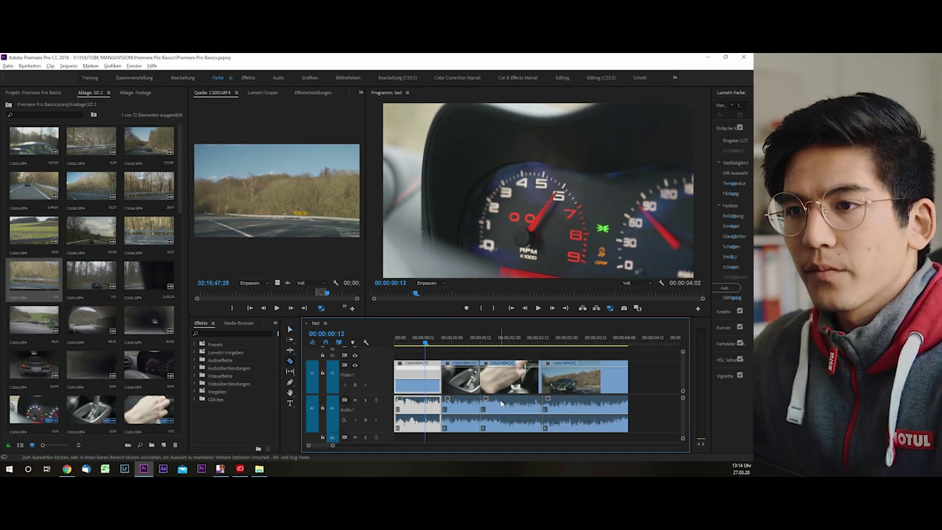
{"action": "left_click", "coordinate": [427, 368]}
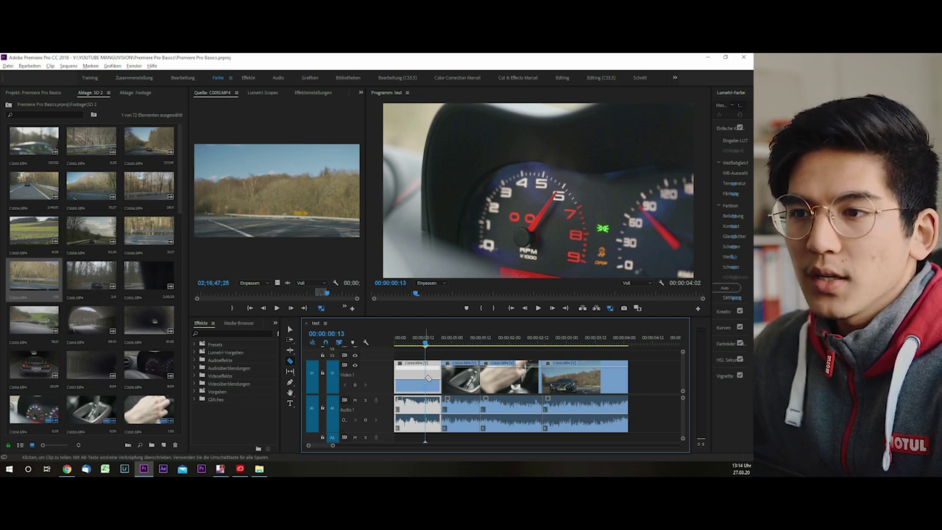
{"action": "left_click", "coordinate": [427, 377]}
Delete the tachometer clip's section after the cut and close the resulting gap.
{"action": "scroll", "coordinate": [426, 379], "scroll_direction": "up", "scroll_amount": 3}
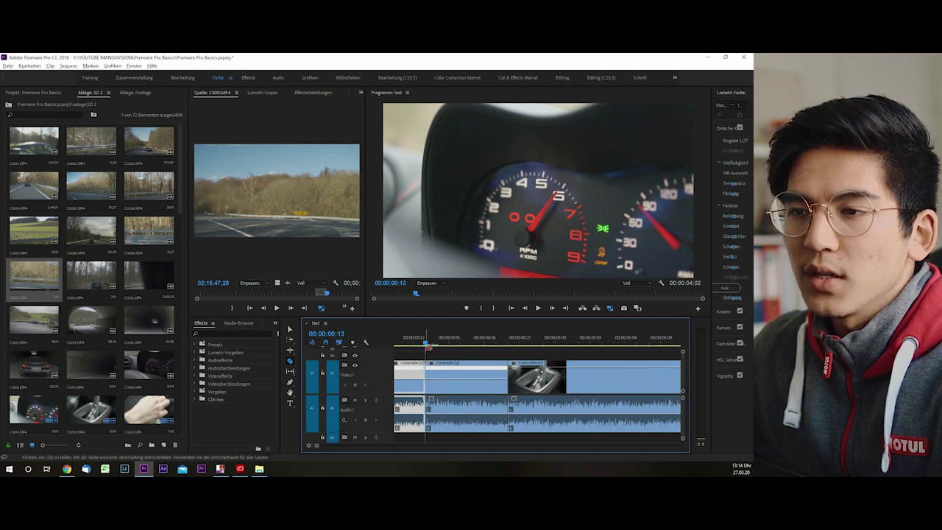
{"action": "scroll", "coordinate": [424, 388], "scroll_direction": "down", "scroll_amount": 3}
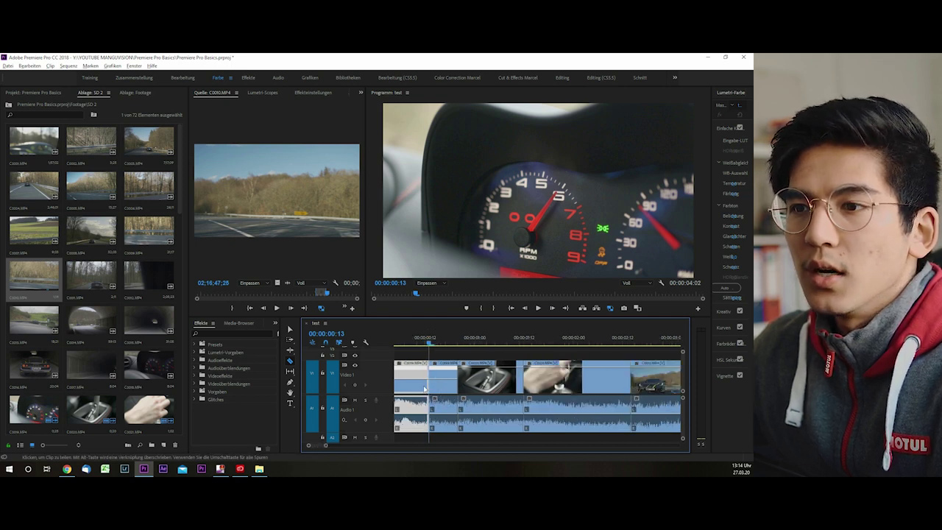
{"action": "key", "text": "v"}
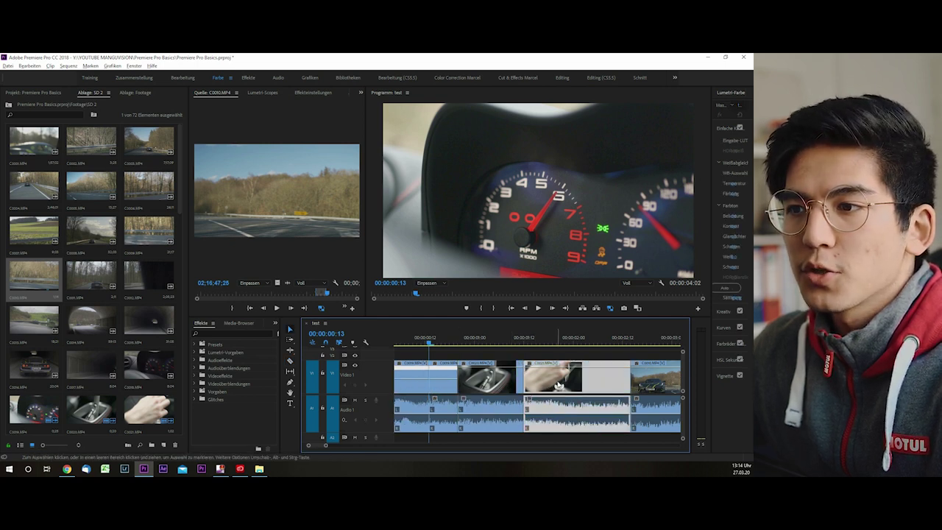
{"action": "left_click", "coordinate": [654, 377]}
{"action": "left_click", "coordinate": [476, 386]}
{"action": "left_click", "coordinate": [434, 386]}
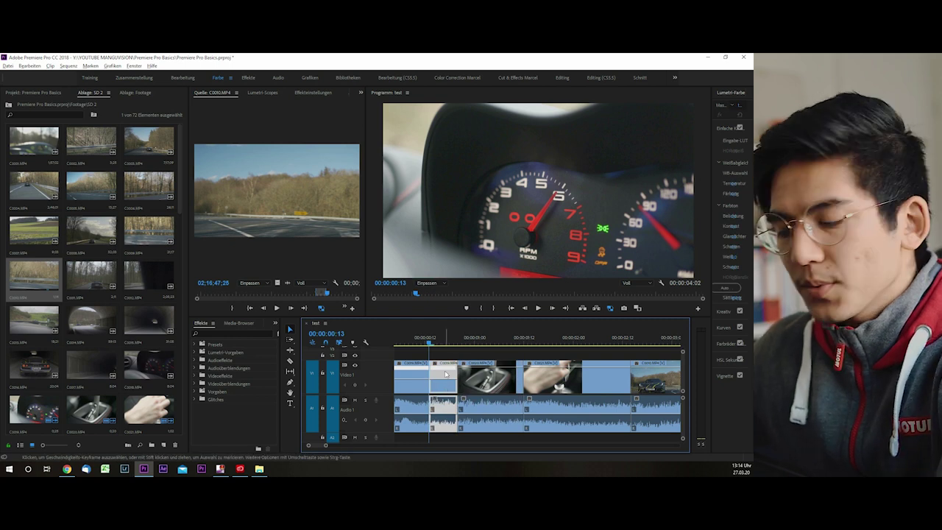
{"action": "key", "text": "Delete"}
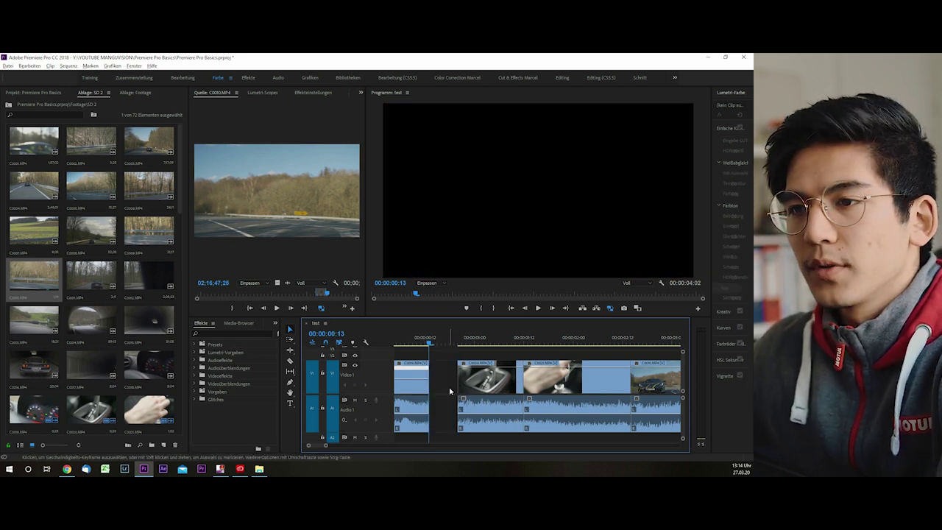
{"action": "left_click", "coordinate": [448, 381]}
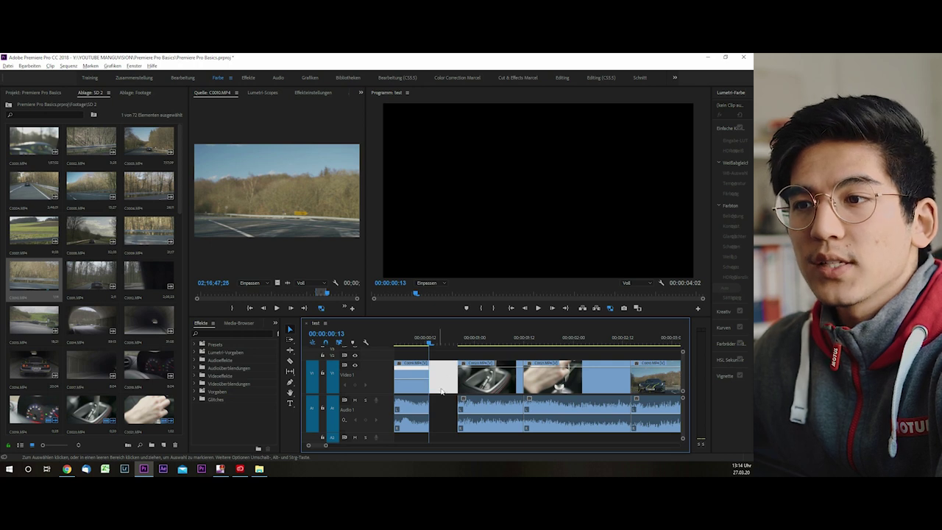
{"action": "key", "text": "Delete"}
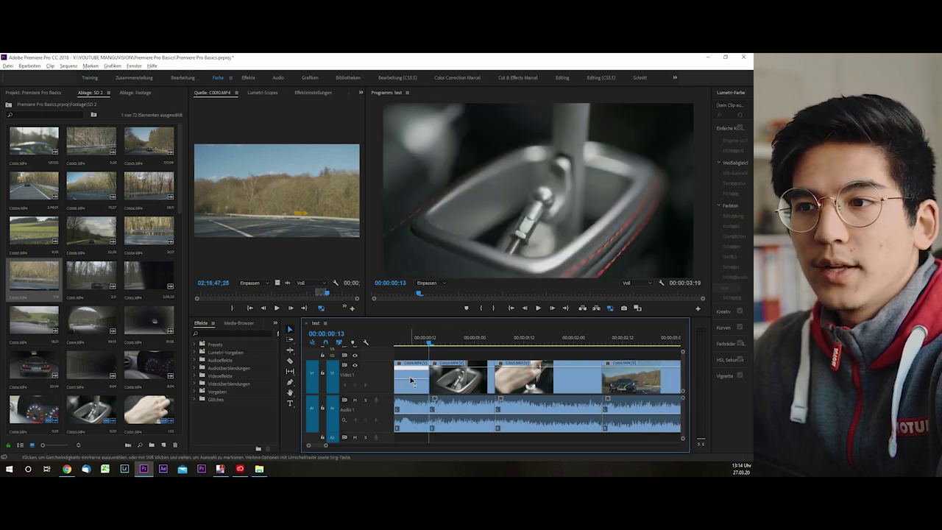
Play the sequence from the start to preview the four clips, then zoom the timeline out.
{"action": "key", "text": "minus"}
{"action": "key", "text": "minus"}
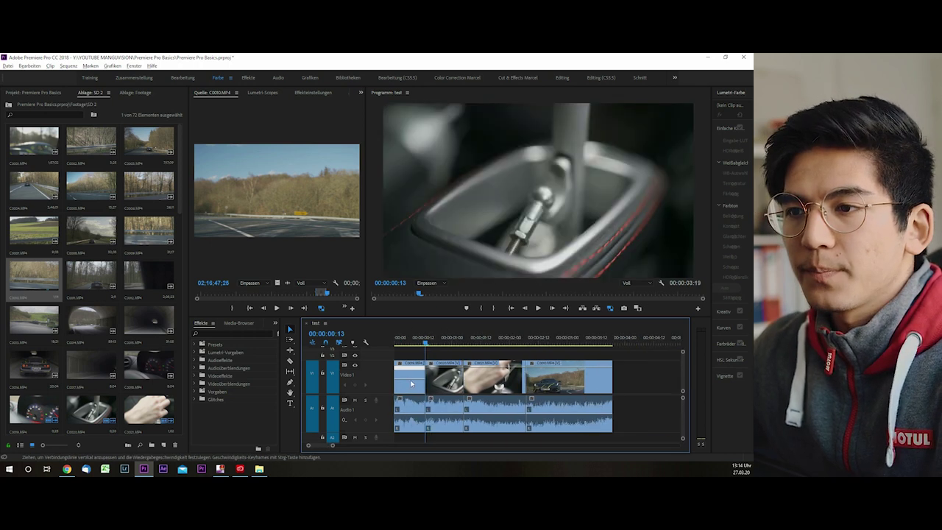
{"action": "key", "text": "plus"}
{"action": "key", "text": "plus"}
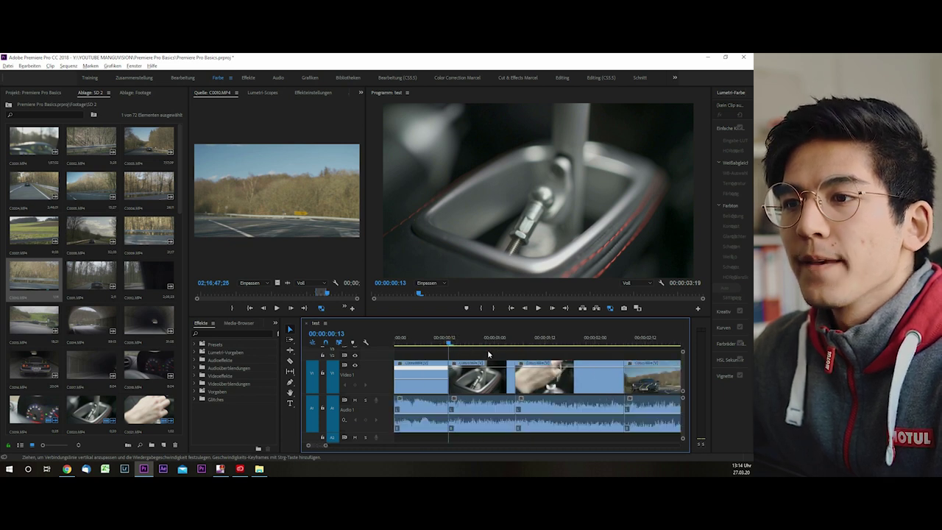
{"action": "key", "text": "Home"}
{"action": "key", "text": "space"}
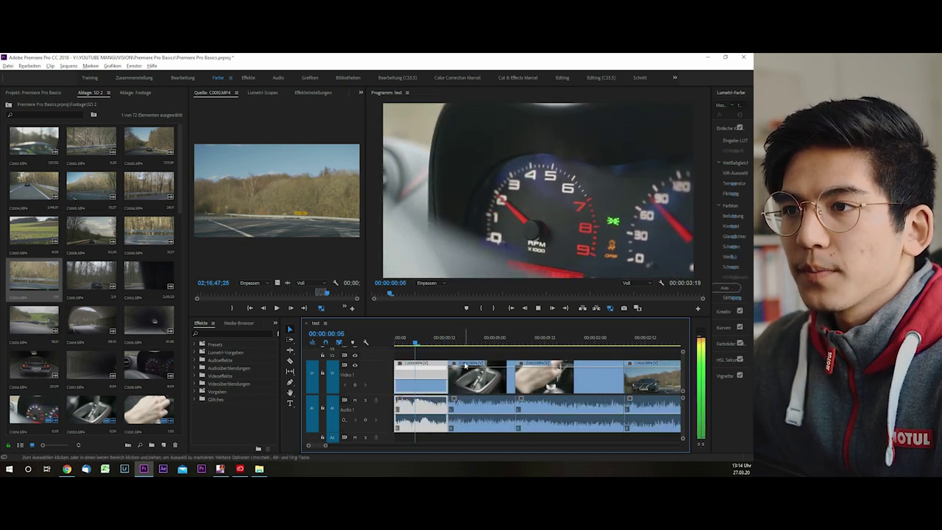
{"action": "key", "text": "Home"}
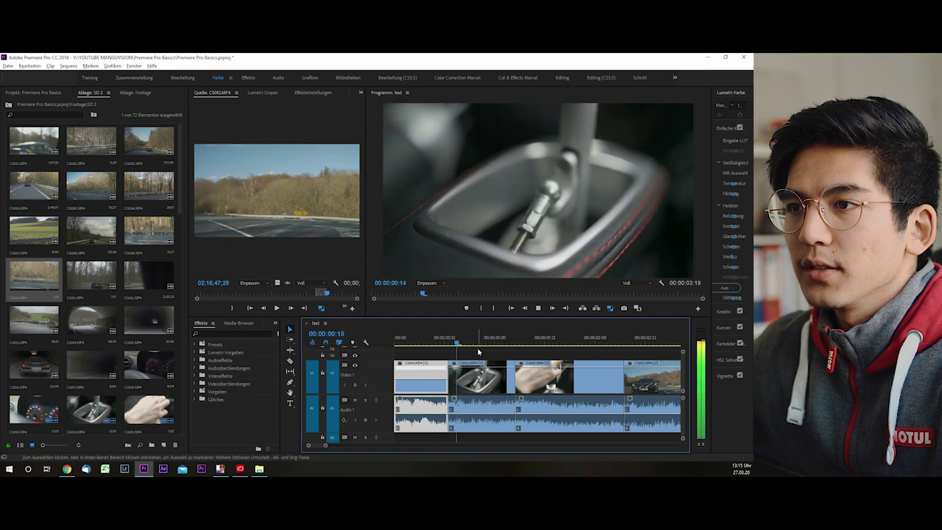
{"action": "key", "text": "space"}
{"action": "key", "text": "minus"}
{"action": "key", "text": "minus"}
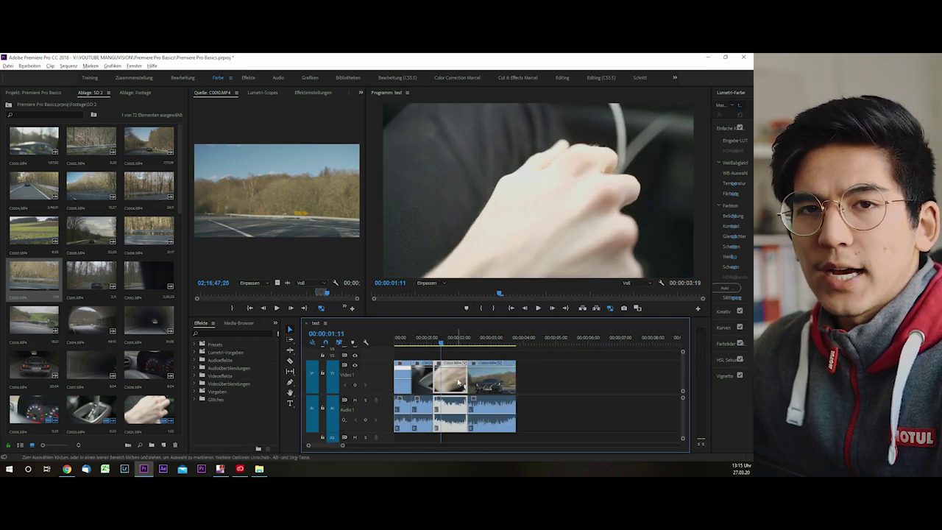
Shift the car clip right and place the hand clip directly after the tachometer clip.
{"action": "left_click_drag", "start_coordinate": [495, 383], "coordinate": [584, 382]}
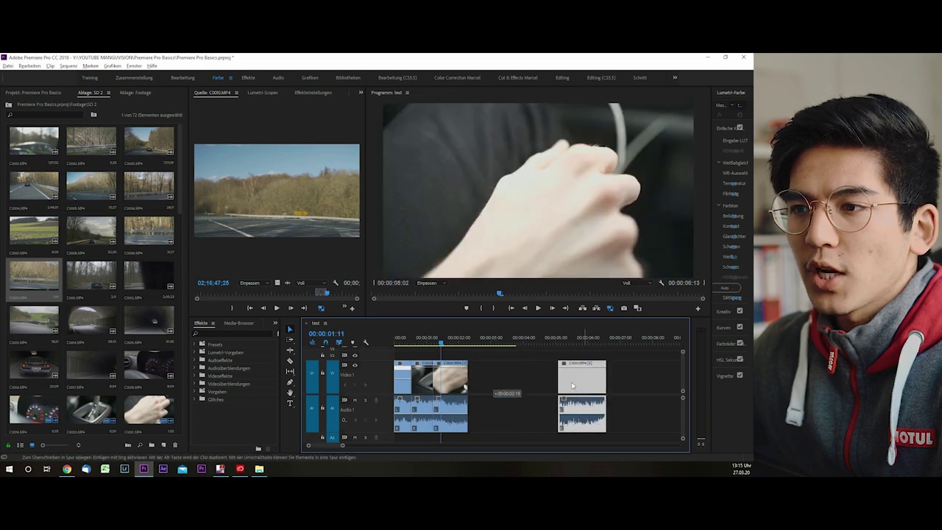
{"action": "left_click", "coordinate": [463, 386]}
{"action": "left_click_drag", "start_coordinate": [464, 386], "coordinate": [504, 388]}
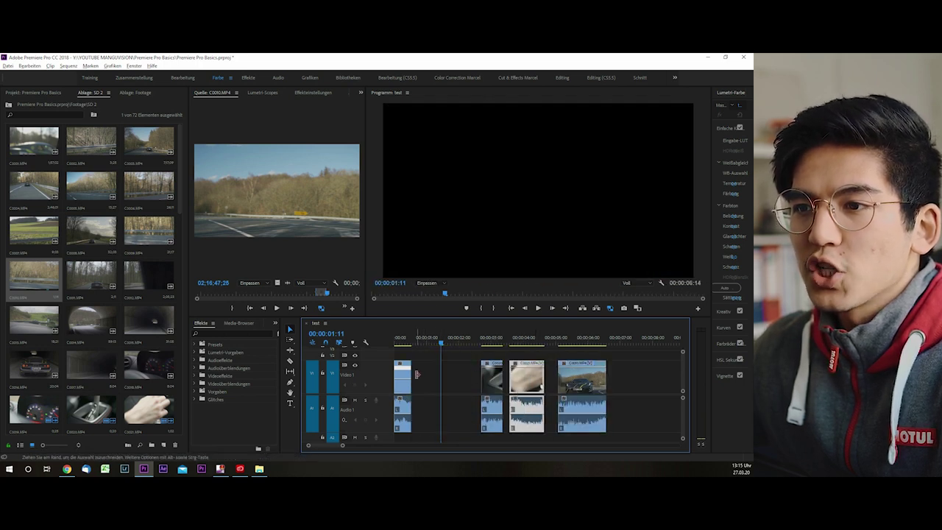
{"action": "scroll", "coordinate": [440, 370], "scroll_direction": "up", "scroll_amount": 2}
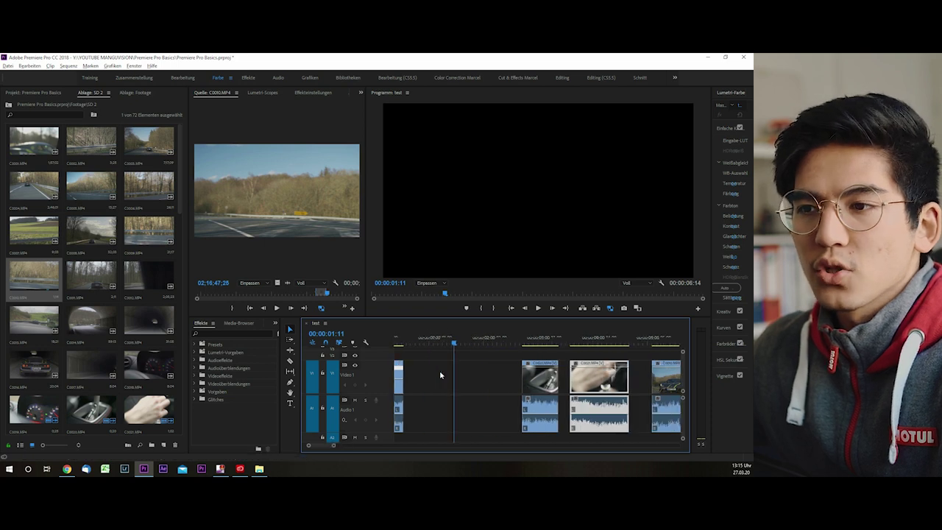
{"action": "scroll", "coordinate": [471, 379], "scroll_direction": "down", "scroll_amount": 4}
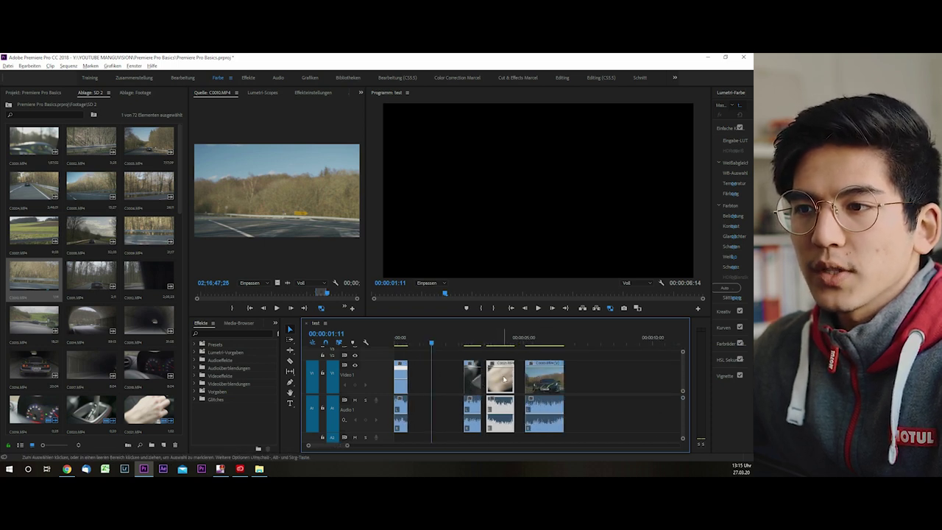
{"action": "mouse_move", "coordinate": [497, 380]}
{"action": "left_mouse_down"}
{"action": "mouse_move", "coordinate": [421, 379]}
{"action": "mouse_move", "coordinate": [448, 388]}
{"action": "left_mouse_up"}
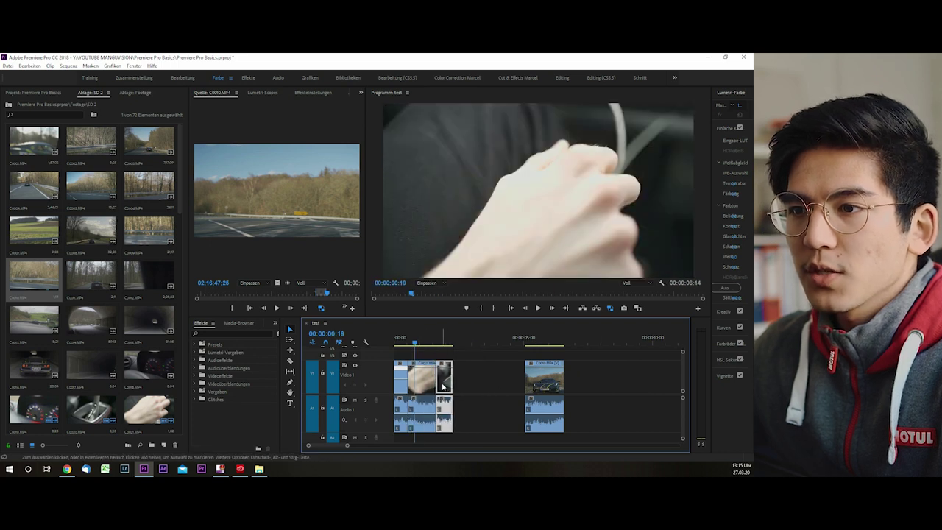
{"action": "scroll", "coordinate": [440, 383], "scroll_direction": "up", "scroll_amount": 3}
{"action": "scroll", "coordinate": [440, 383], "scroll_direction": "up", "scroll_amount": 2}
{"action": "scroll", "coordinate": [445, 379], "scroll_direction": "up", "scroll_amount": 1}
{"action": "scroll", "coordinate": [452, 372], "scroll_direction": "down", "scroll_amount": 2}
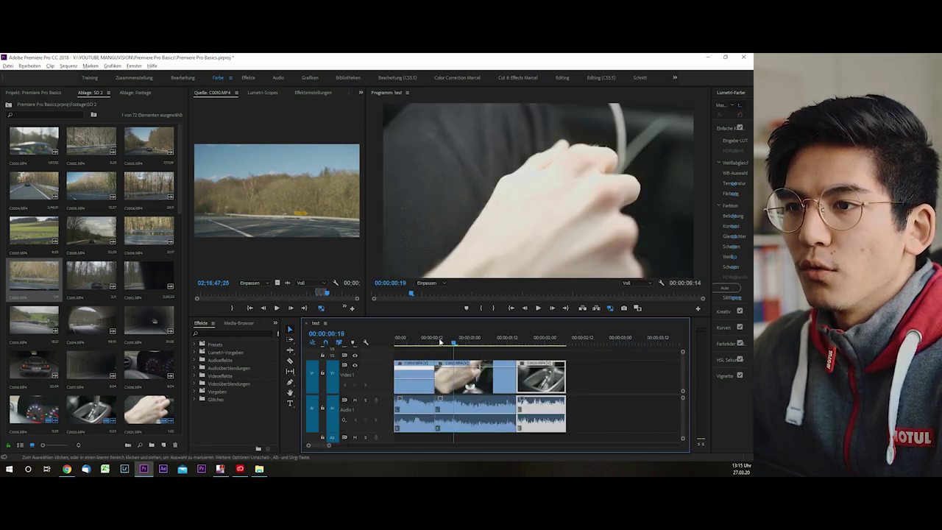
Play the sequence and razor the hand clip at 00:00:01:06.
{"action": "left_click", "coordinate": [460, 343]}
{"action": "key", "text": "space"}
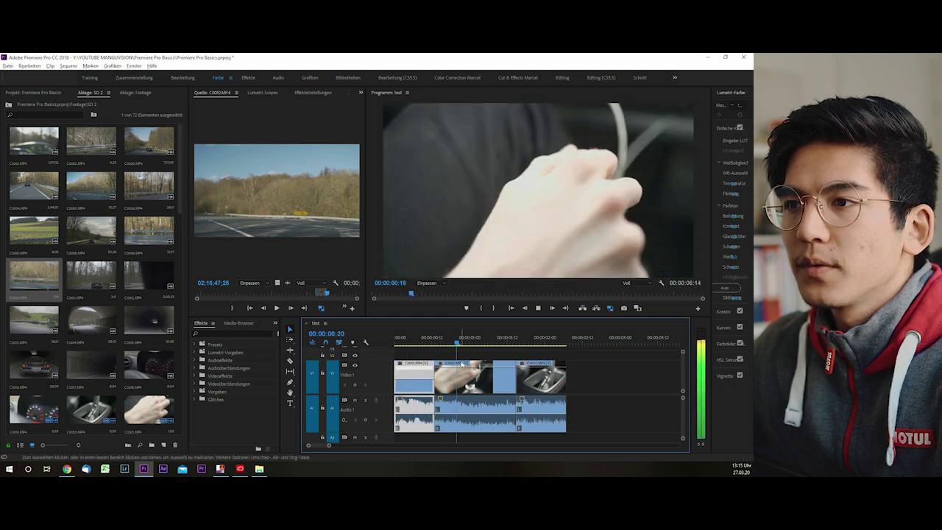
{"action": "key", "text": "Home"}
{"action": "key", "text": "space"}
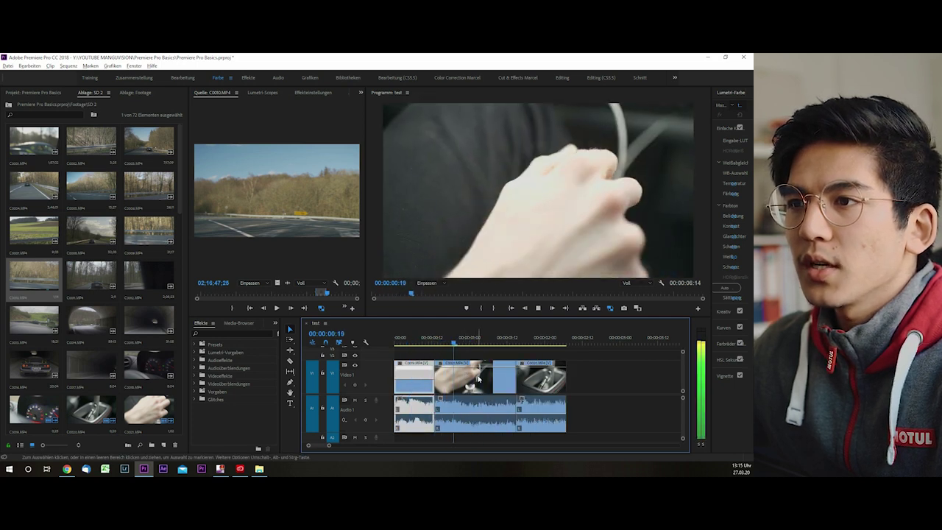
{"action": "left_click", "coordinate": [493, 386]}
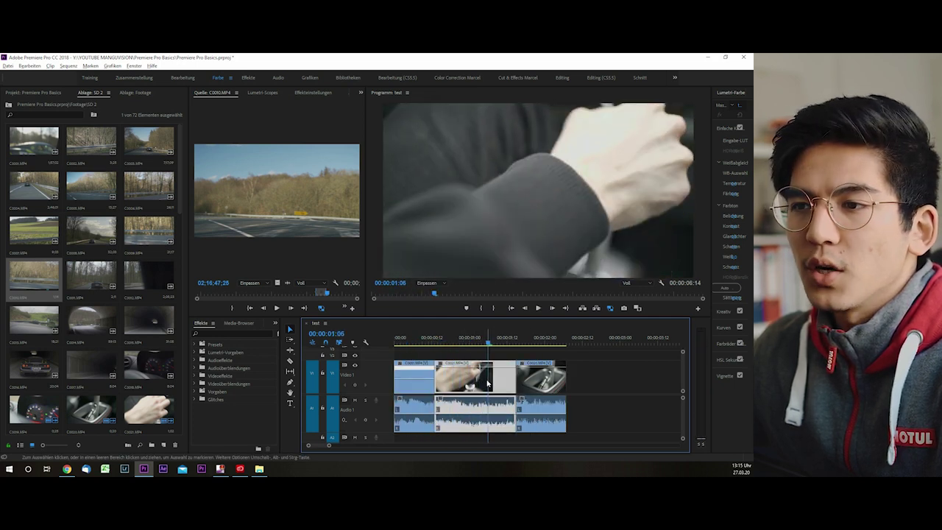
{"action": "left_click", "coordinate": [489, 380]}
Ripple-delete the leftover piece of the hand clip so the gear-shifter clip follows directly.
{"action": "key", "text": "v"}
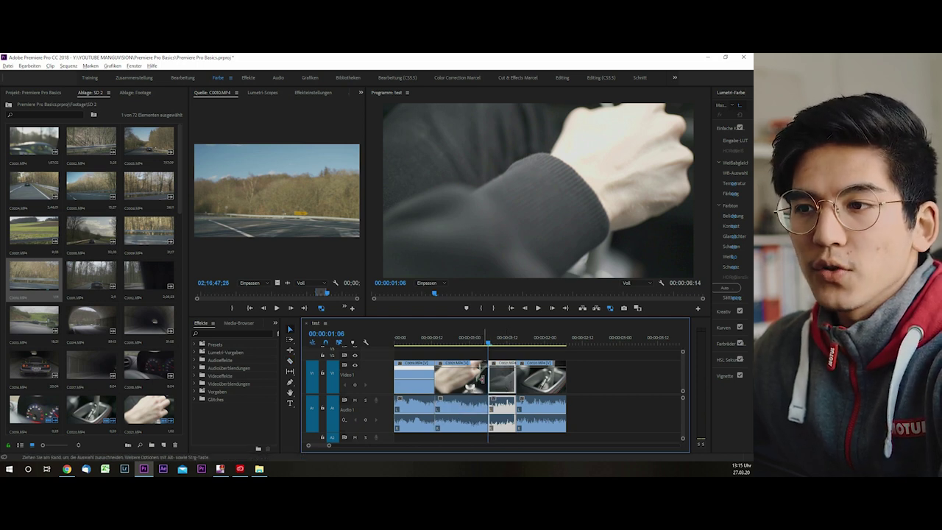
{"action": "left_click", "coordinate": [502, 381]}
{"action": "key", "text": "Delete"}
{"action": "left_click", "coordinate": [502, 379]}
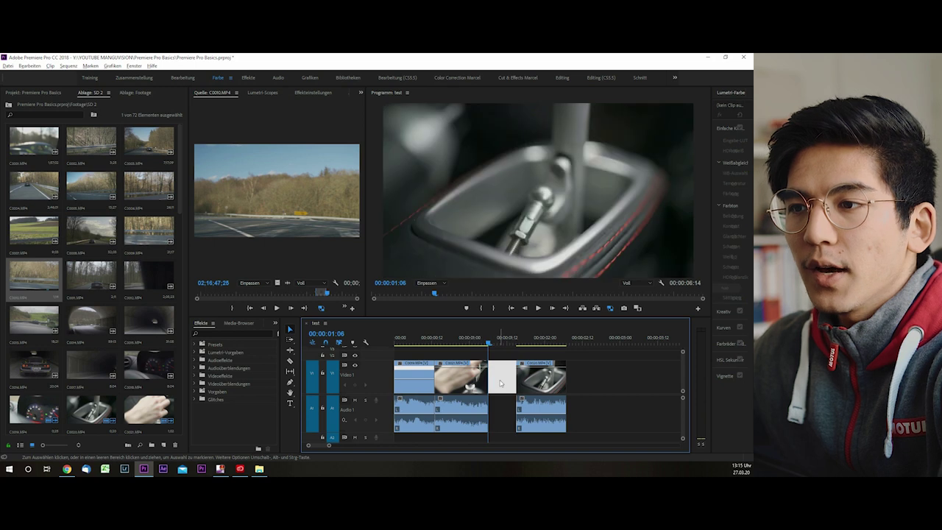
{"action": "key", "text": "Delete"}
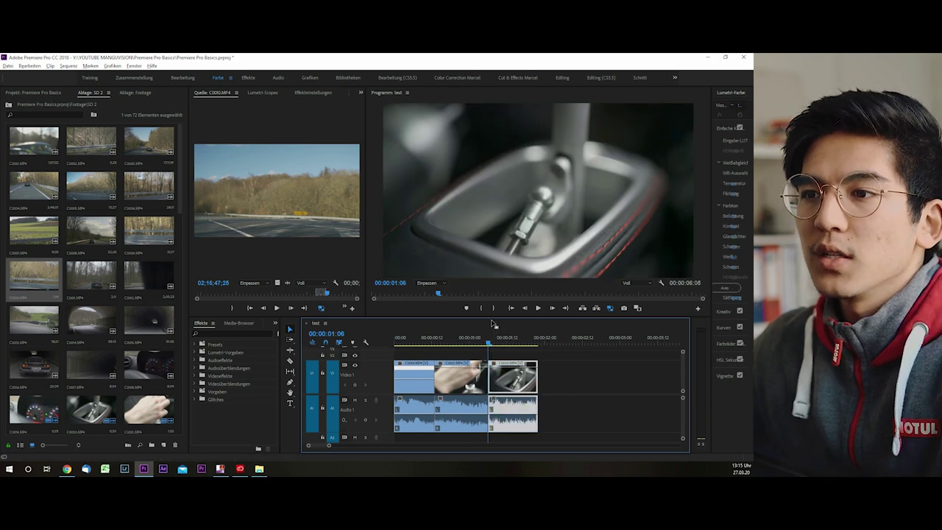
{"action": "key", "text": "minus"}
Butt the car clip against the gear-shifter clip, trim its end to 00:00:03:02, and save.
{"action": "key", "text": "Home"}
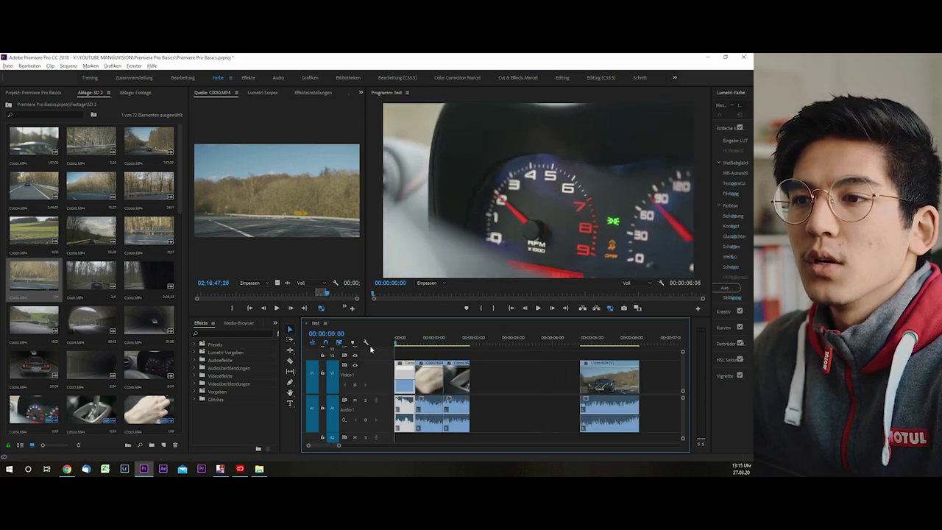
{"action": "key", "text": "space"}
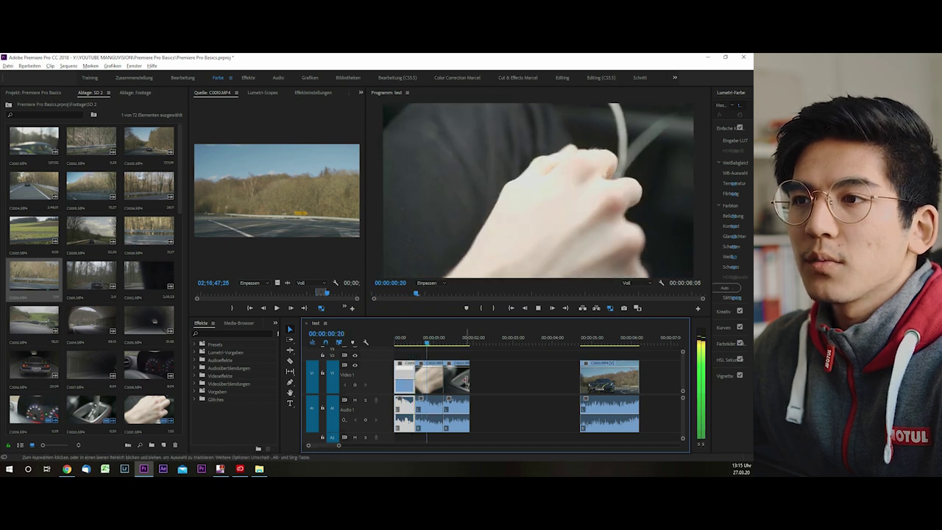
{"action": "key", "text": "space"}
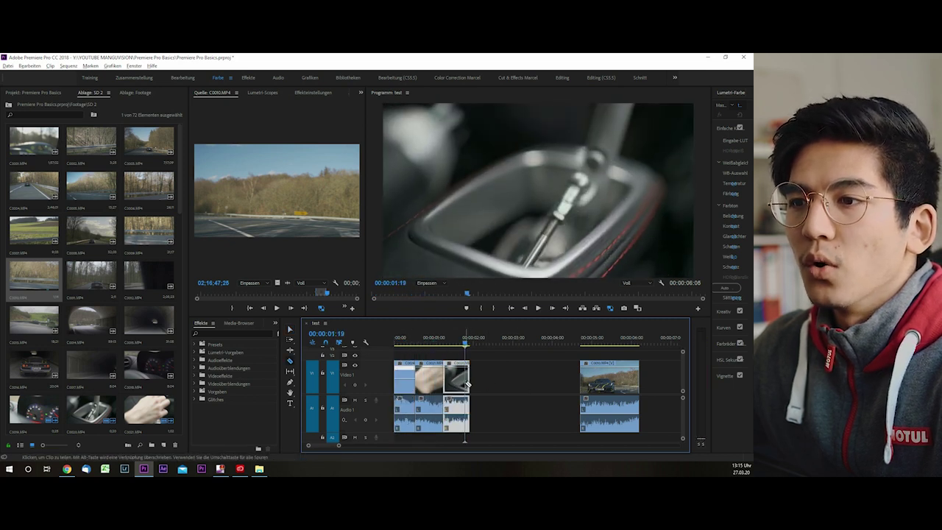
{"action": "left_click_drag", "start_coordinate": [612, 382], "coordinate": [499, 380]}
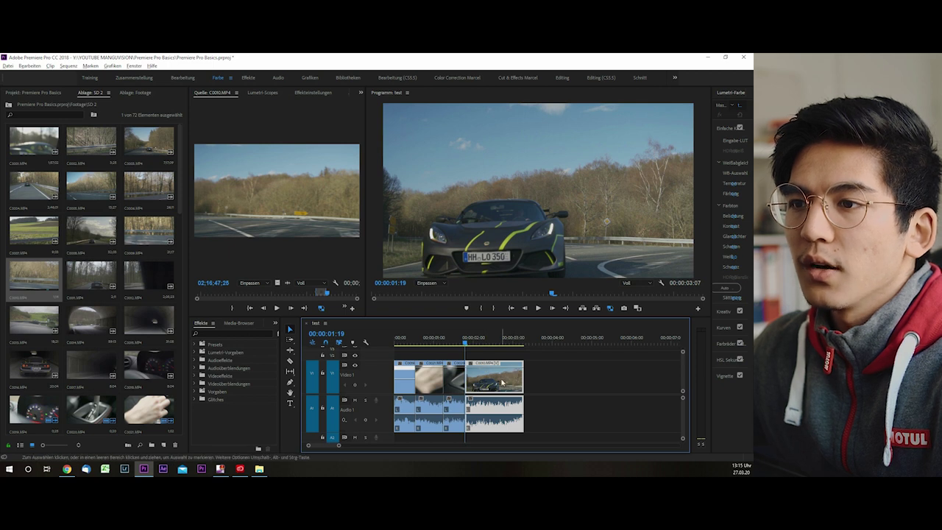
{"action": "key", "text": "space"}
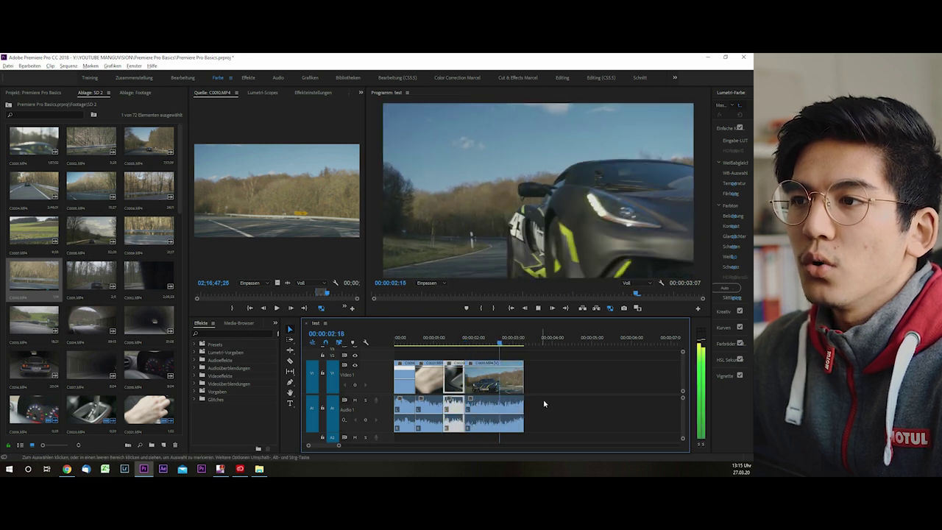
{"action": "left_click_drag", "start_coordinate": [523, 395], "coordinate": [517, 394]}
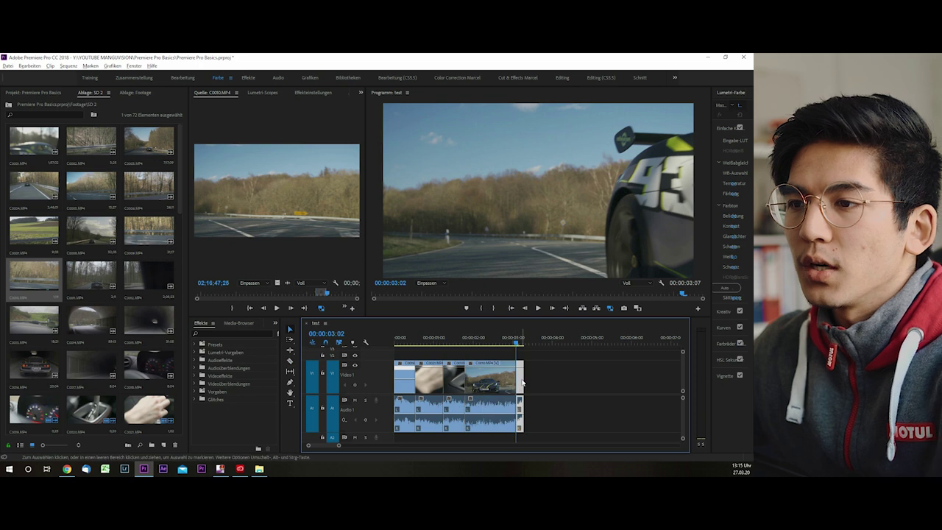
{"action": "key", "text": "ctrl+s"}
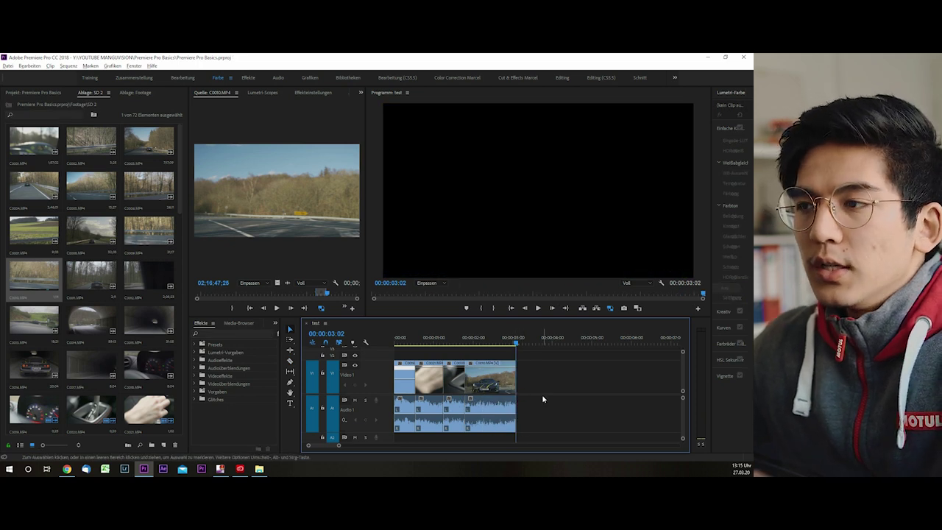
{"action": "key", "text": "minus"}
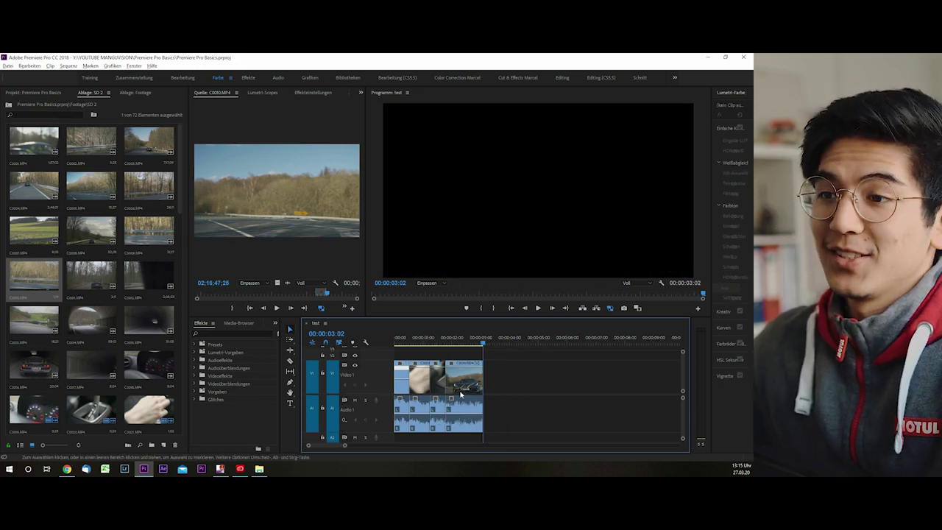
{"action": "key", "text": "equal"}
{"action": "key", "text": "equal"}
{"action": "key", "text": "minus"}
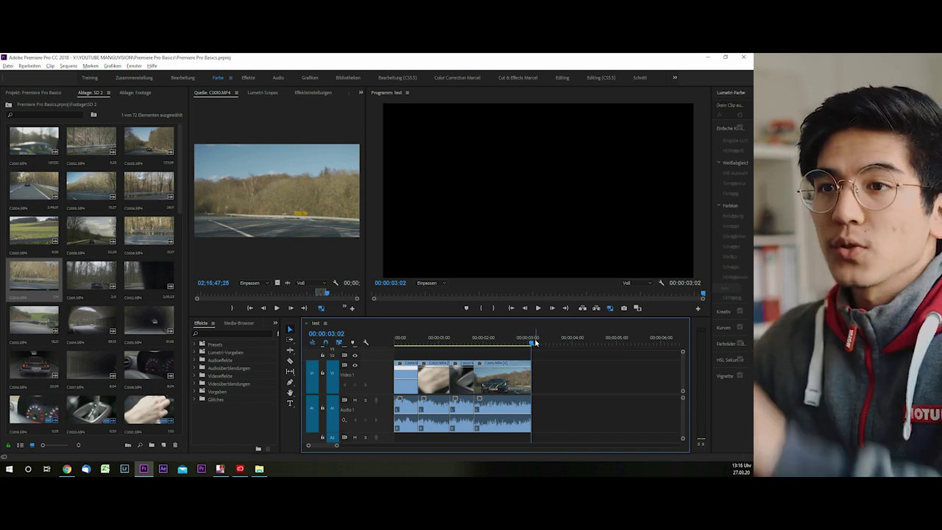
{"action": "key", "text": "Home"}
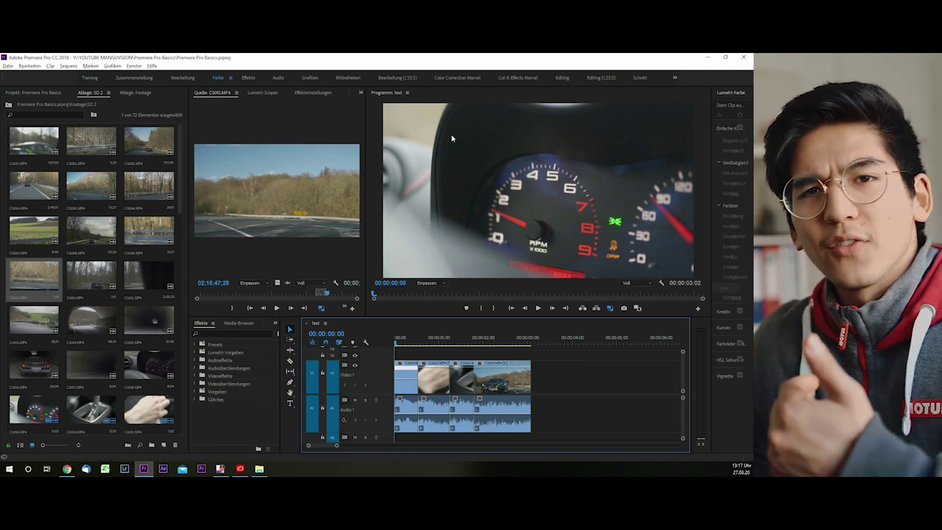
{"action": "scroll", "coordinate": [393, 364], "scroll_direction": "up", "scroll_amount": 2}
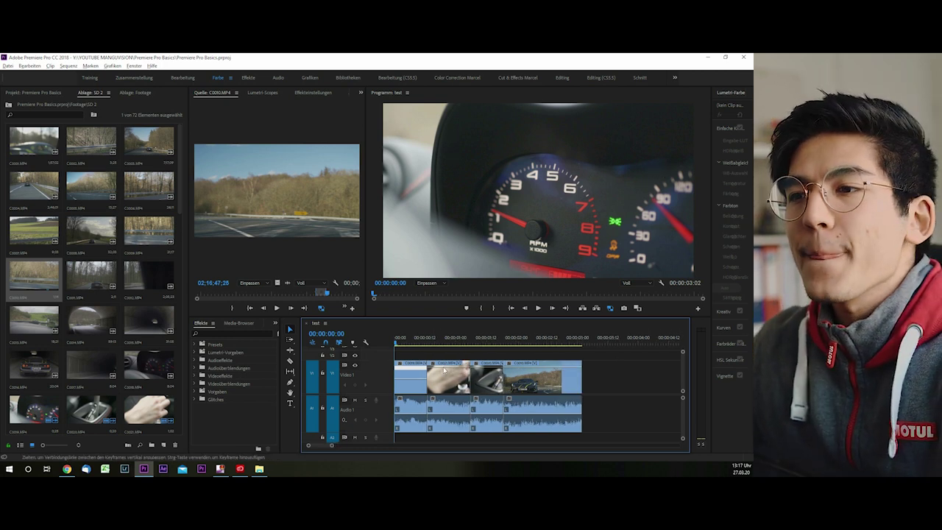
{"action": "left_click", "coordinate": [544, 384]}
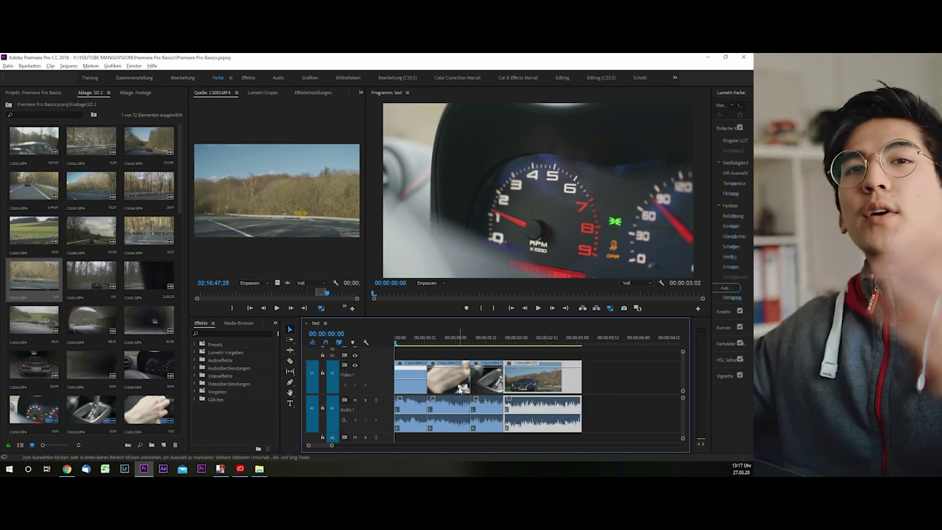